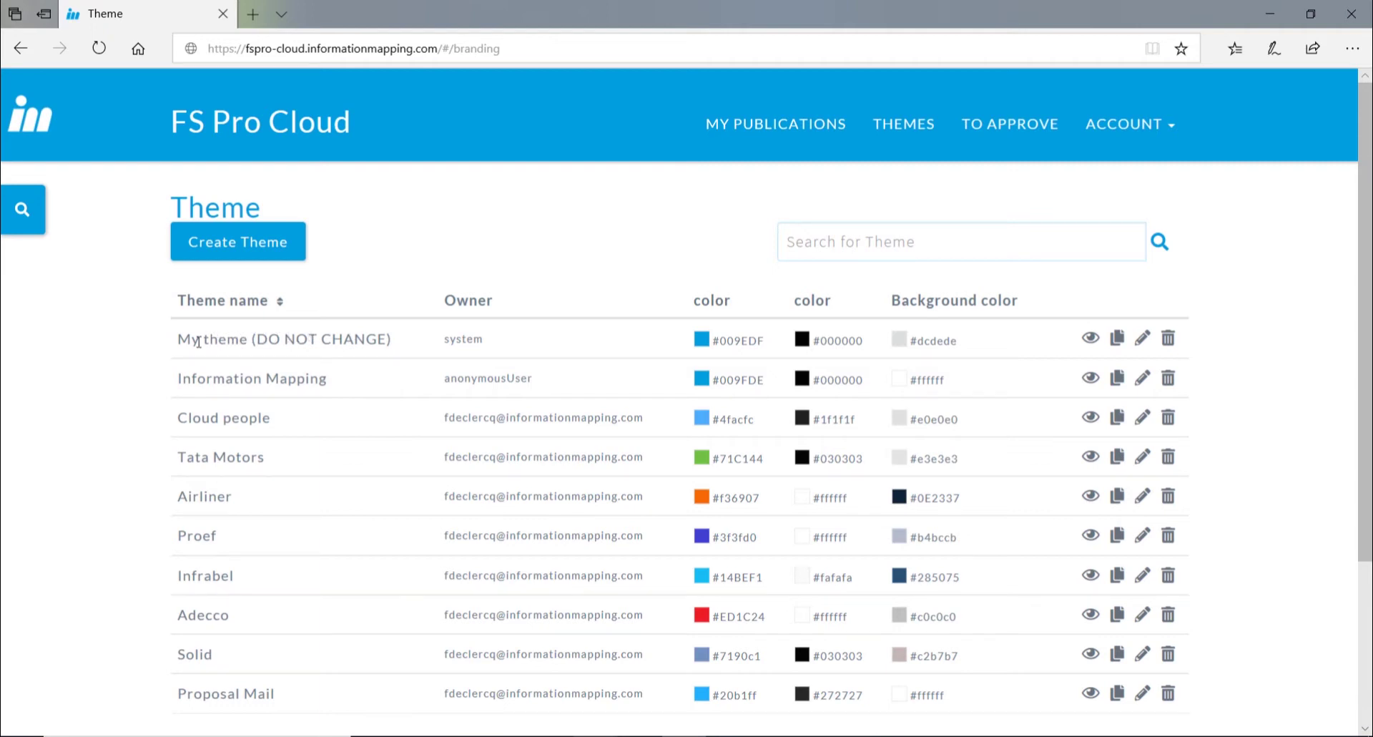
- Review the "My theme (DO NOT CHANGE)" name, colors and details, including its logo, and return to the theme list
{"action": "left_click_drag", "start_coordinate": [179, 342], "coordinate": [250, 336]}
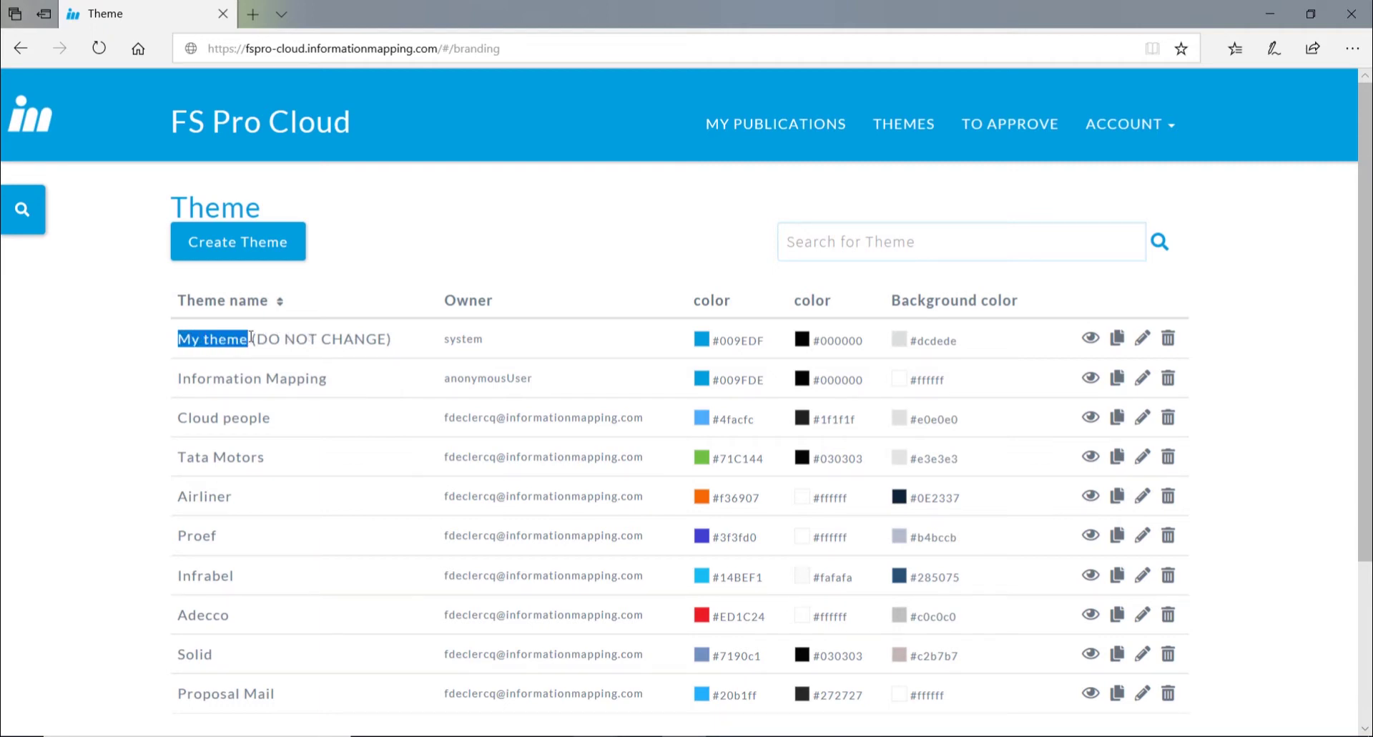
{"action": "left_click", "coordinate": [499, 329]}
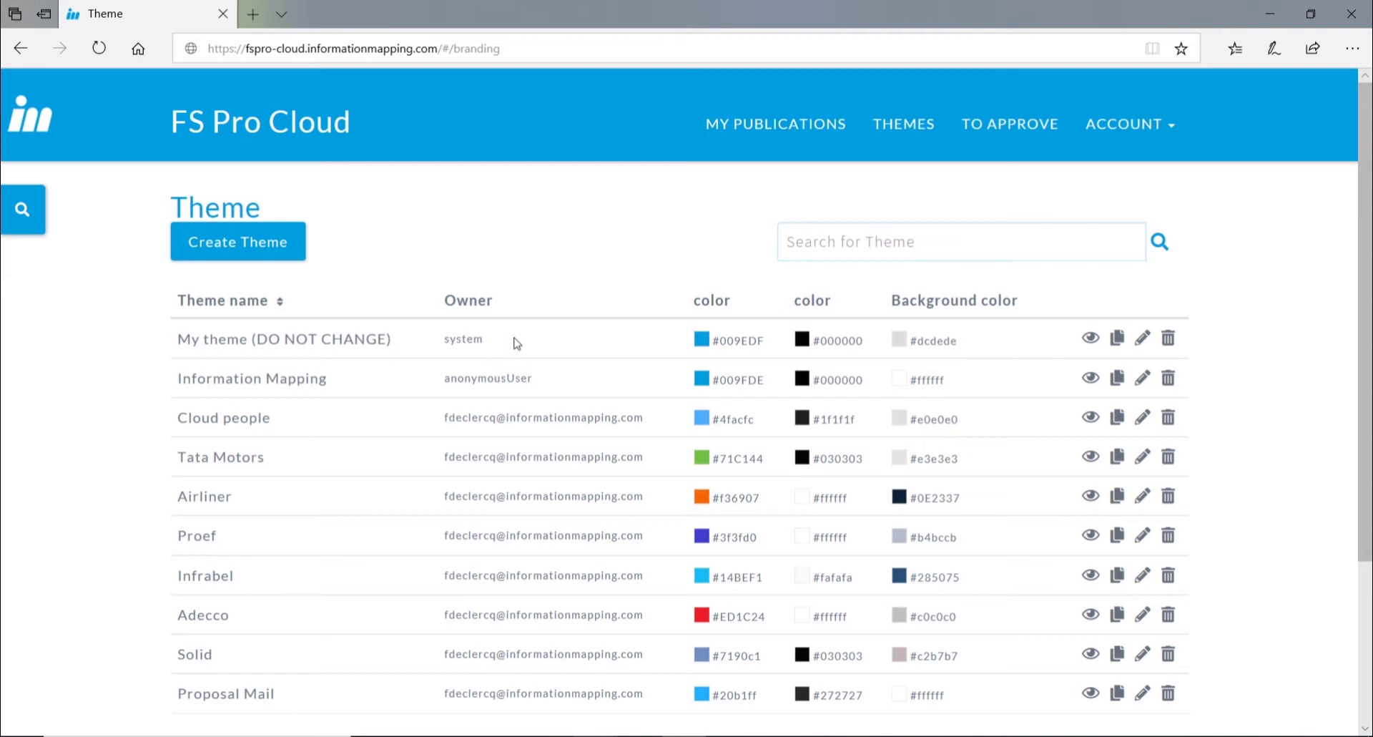
{"action": "left_click_drag", "start_coordinate": [680, 339], "coordinate": [969, 350]}
{"action": "left_click", "coordinate": [996, 350]}
{"action": "left_click", "coordinate": [1091, 340]}
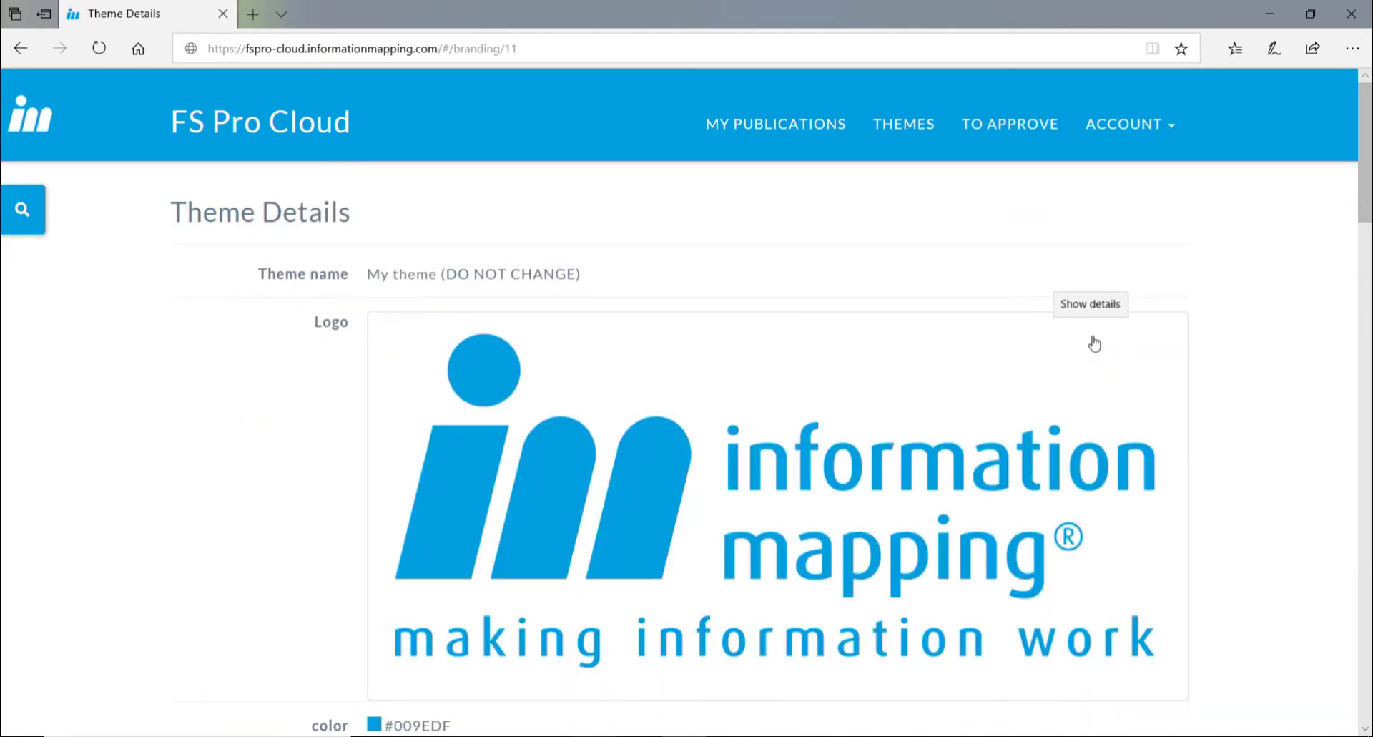
{"action": "left_click_drag", "start_coordinate": [1365, 192], "coordinate": [1367, 450]}
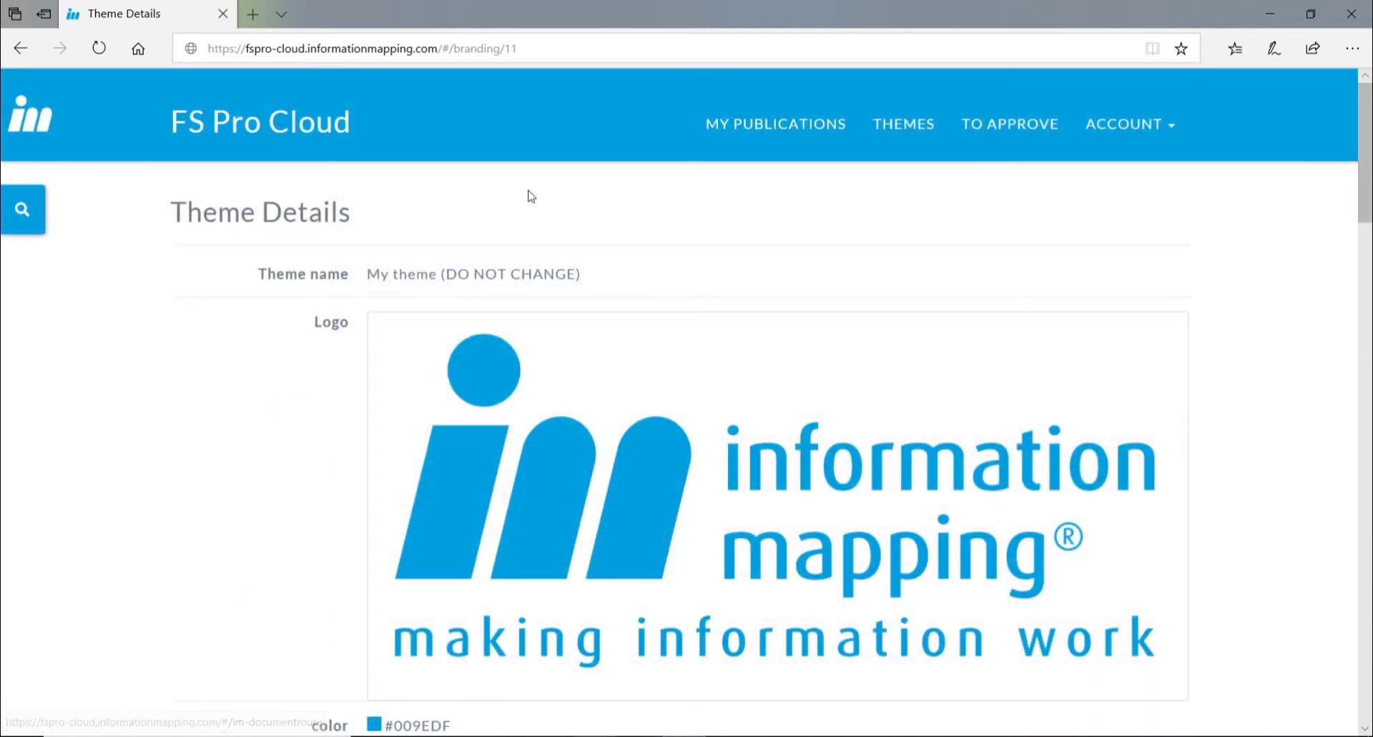
{"action": "left_click", "coordinate": [21, 48]}
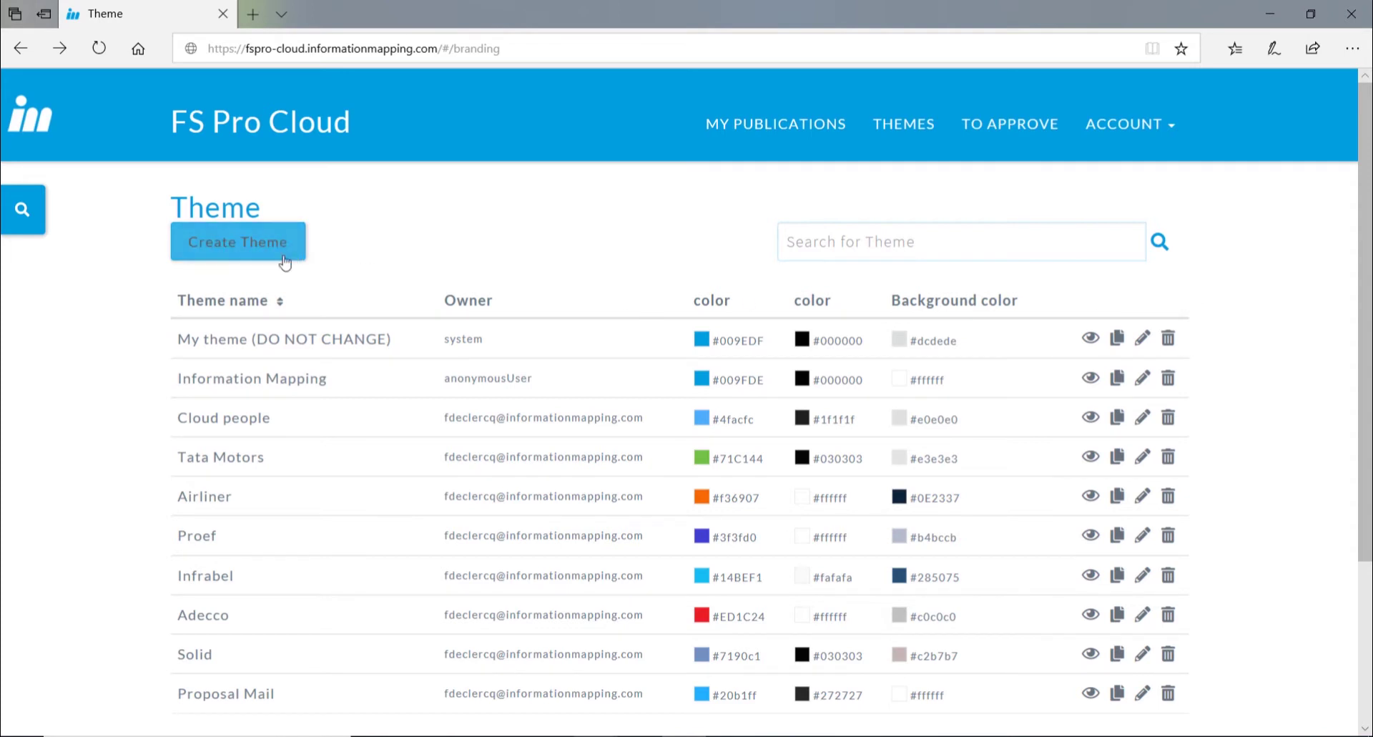
- Create a new theme named "First Aid Theme"
{"action": "left_click", "coordinate": [254, 250]}
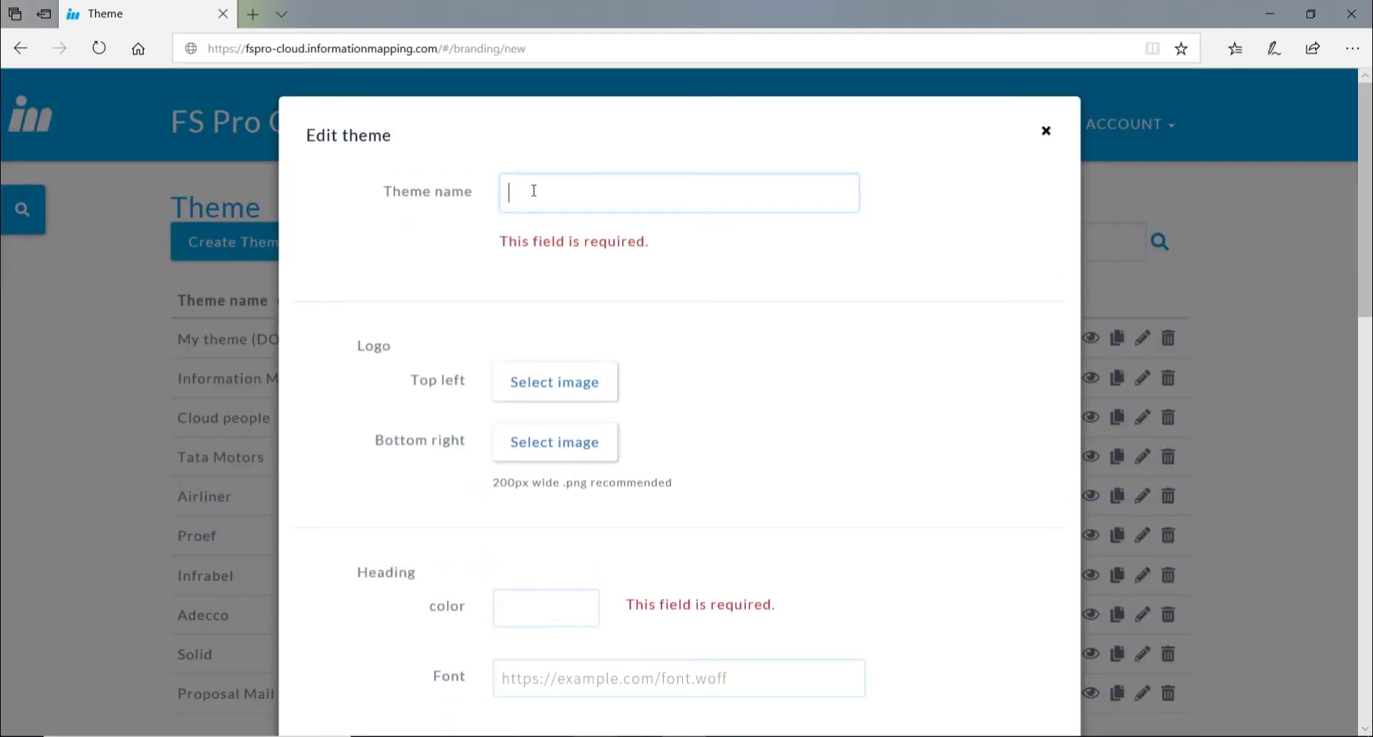
{"action": "type", "text": "First A"}
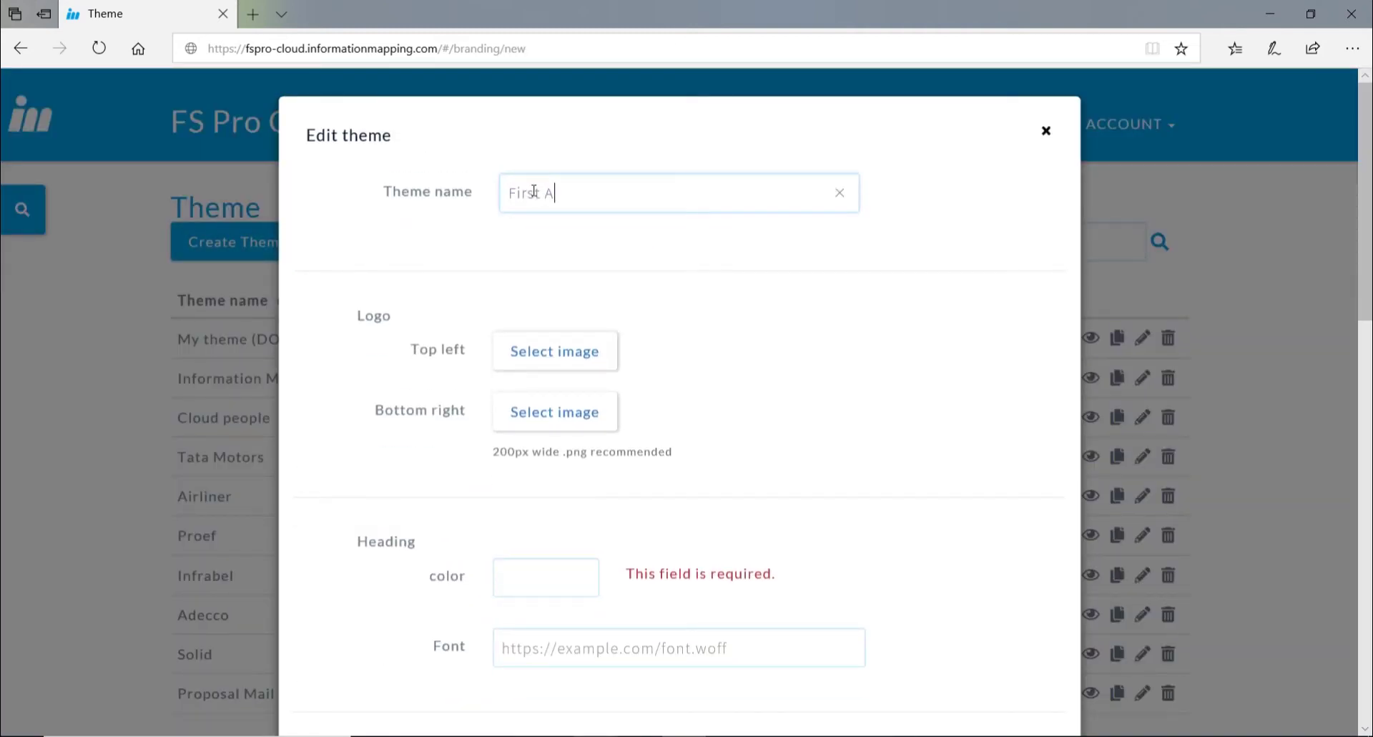
{"action": "type", "text": "id Theme"}
- Upload the "logo" image from the Publish_Cloud_Themes folder as the theme's top left logo
{"action": "left_click", "coordinate": [551, 355]}
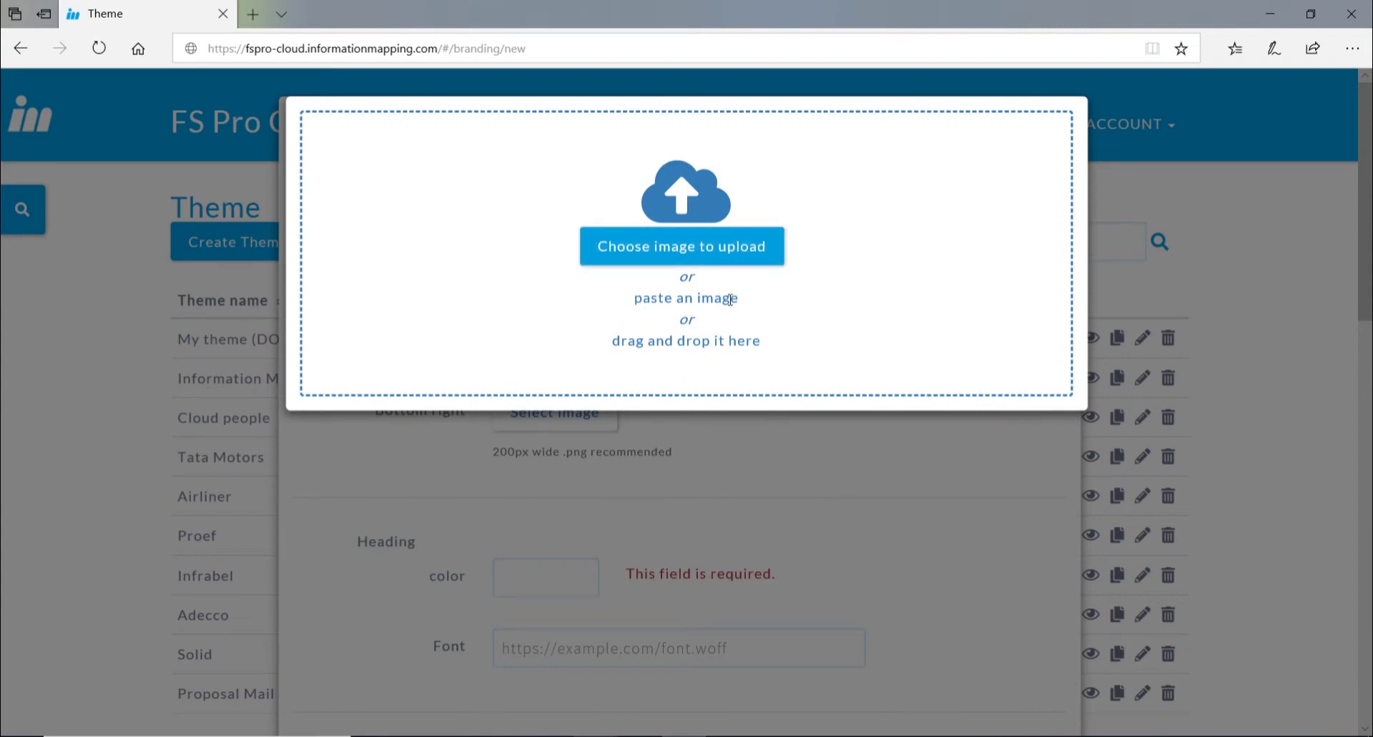
{"action": "left_click", "coordinate": [699, 254]}
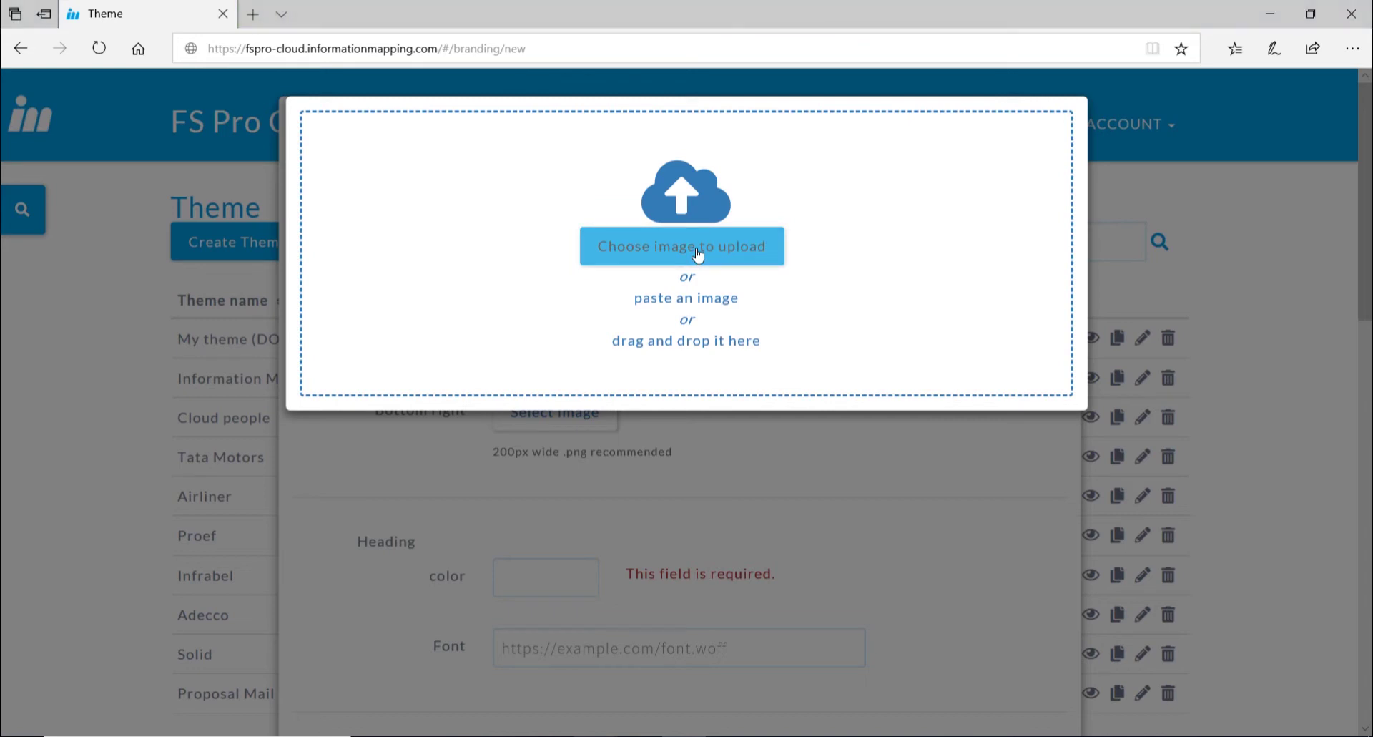
{"action": "left_click", "coordinate": [526, 138]}
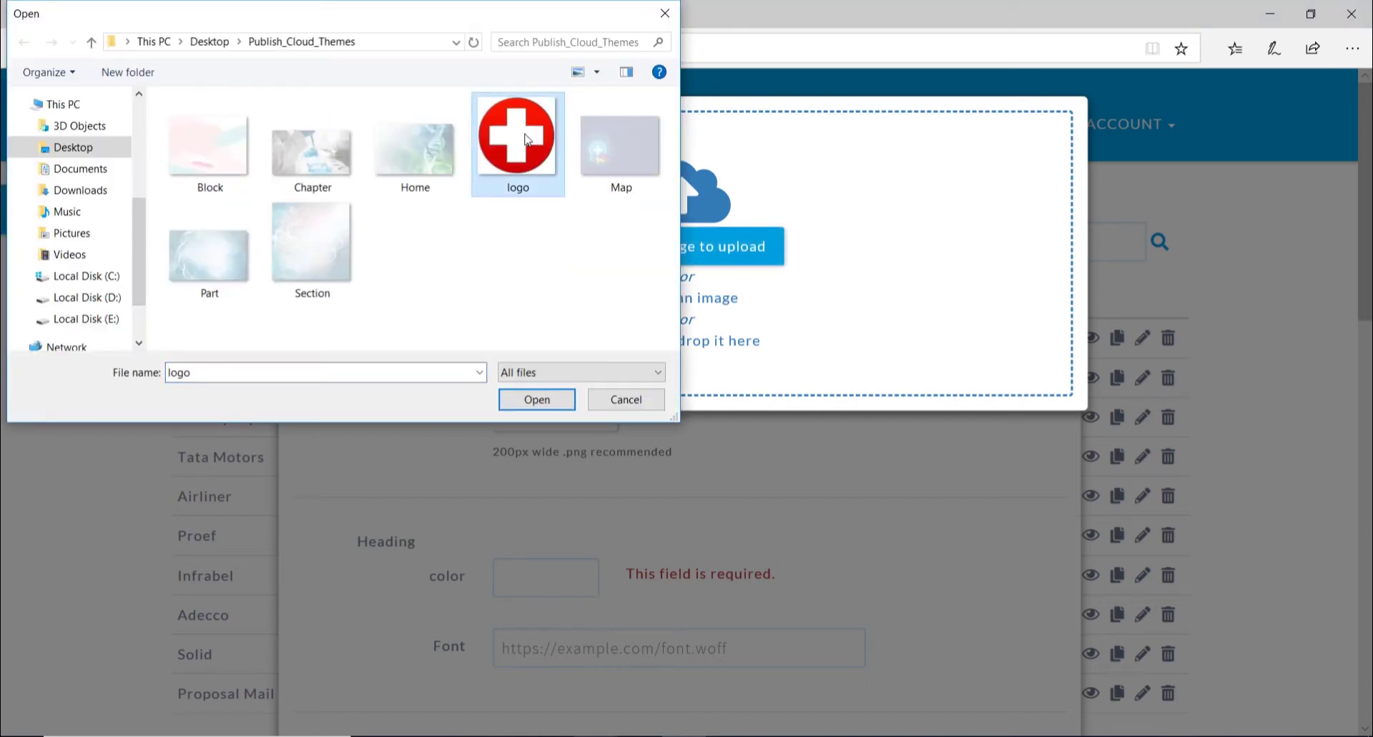
{"action": "left_click", "coordinate": [538, 400]}
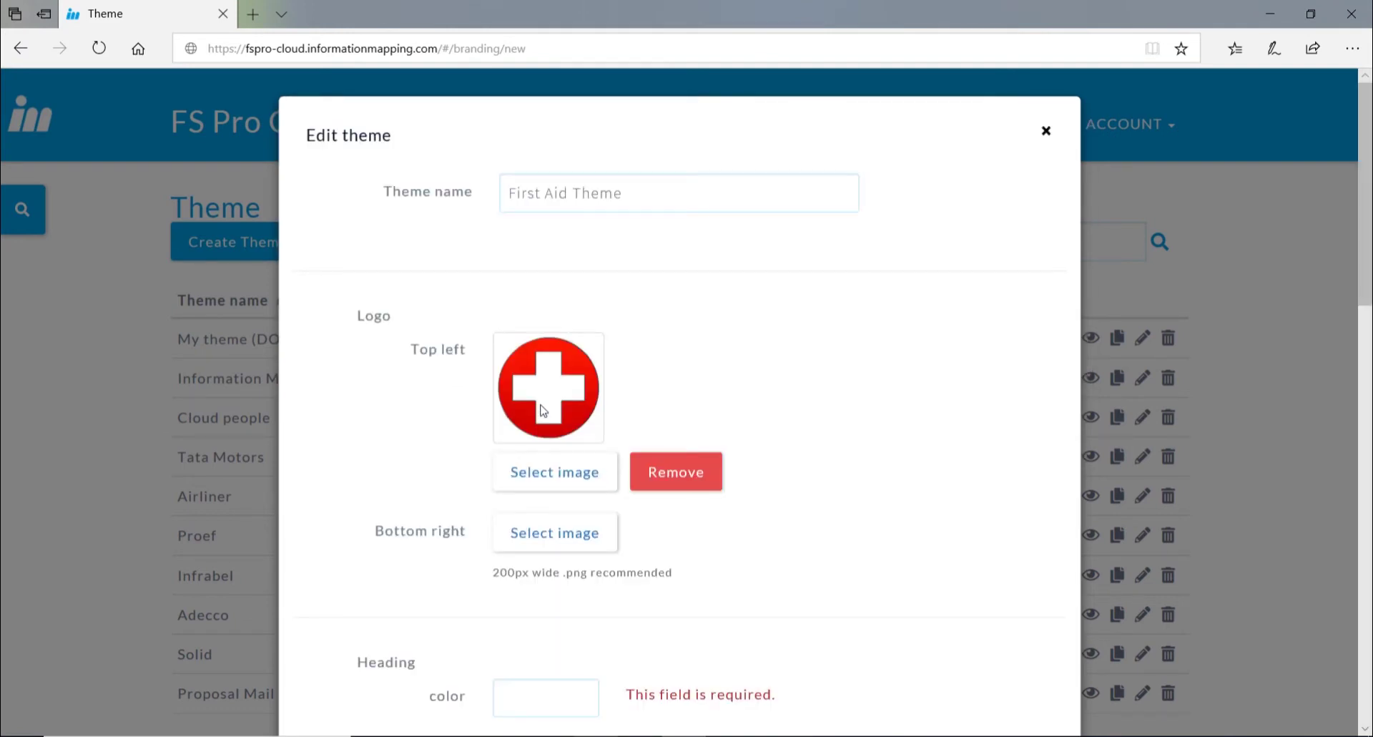
- Set the theme's heading color to red with RGB values 214, 24, 4
{"action": "scroll", "coordinate": [543, 409], "scroll_direction": "down", "scroll_amount": 3}
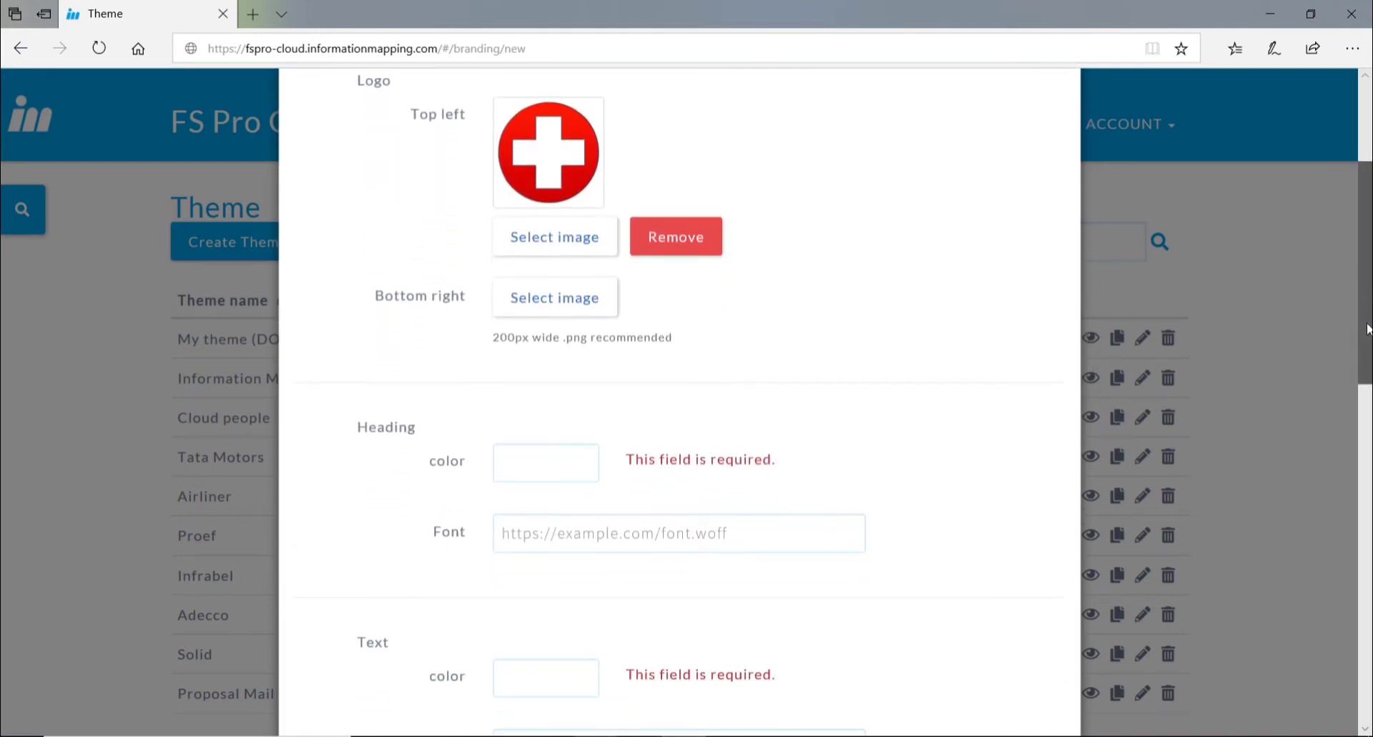
{"action": "left_click_drag", "start_coordinate": [1367, 329], "coordinate": [1367, 357]}
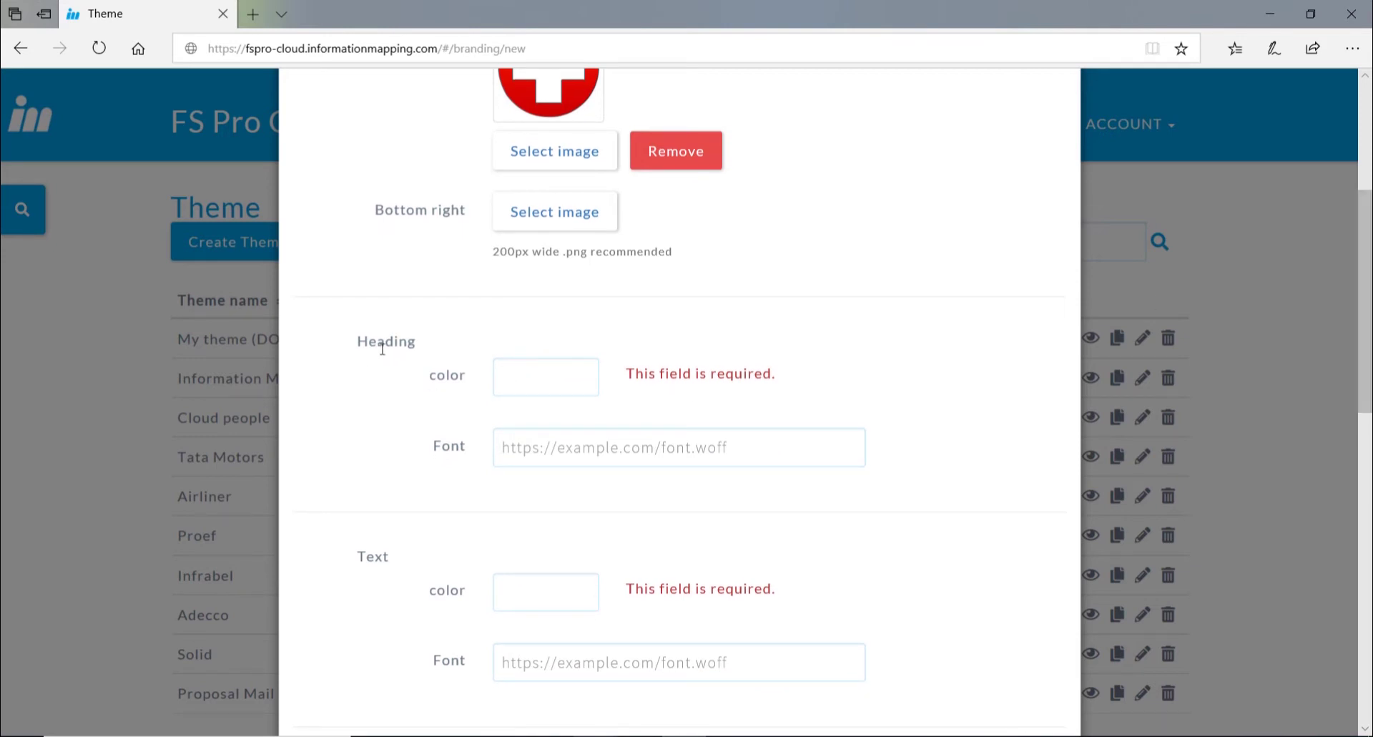
{"action": "left_click", "coordinate": [515, 384]}
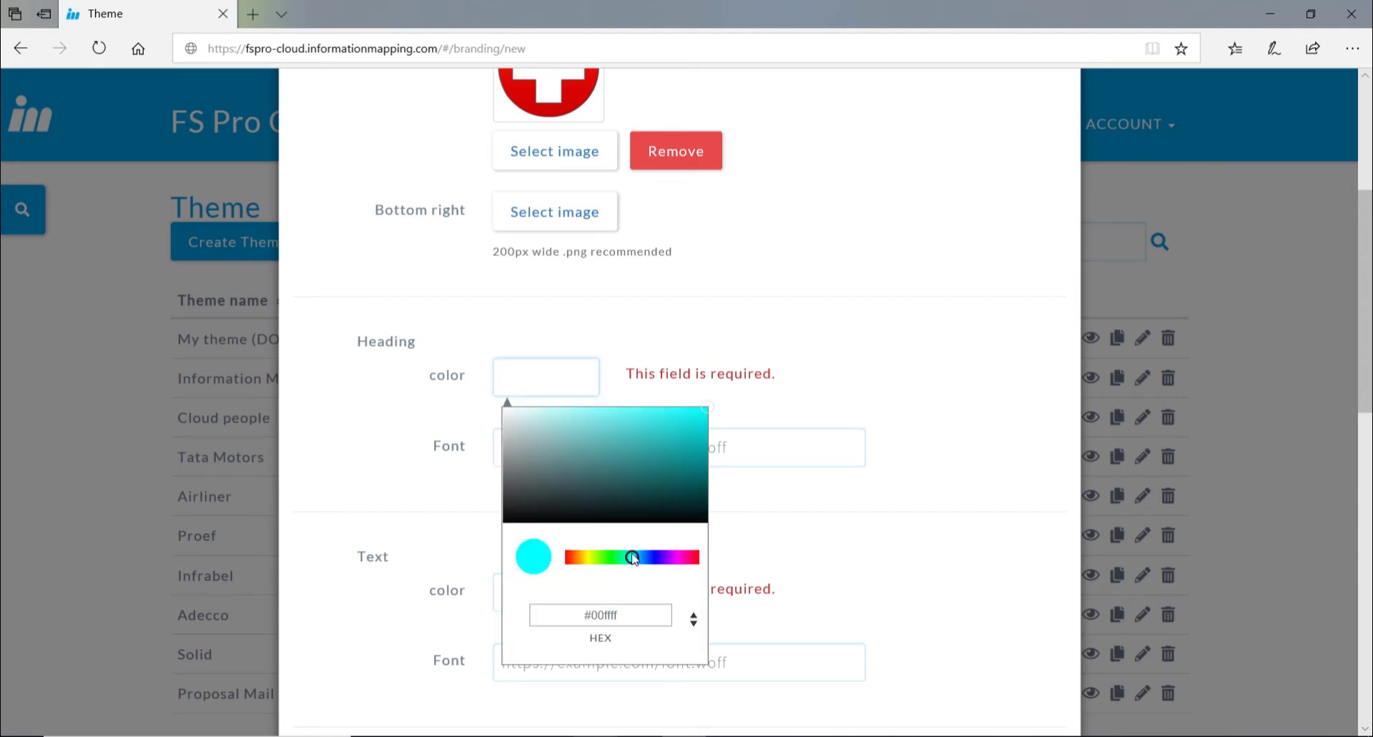
{"action": "mouse_move", "coordinate": [632, 557]}
{"action": "left_mouse_down"}
{"action": "mouse_move", "coordinate": [604, 557]}
{"action": "mouse_move", "coordinate": [651, 562]}
{"action": "mouse_move", "coordinate": [619, 561]}
{"action": "left_mouse_up"}
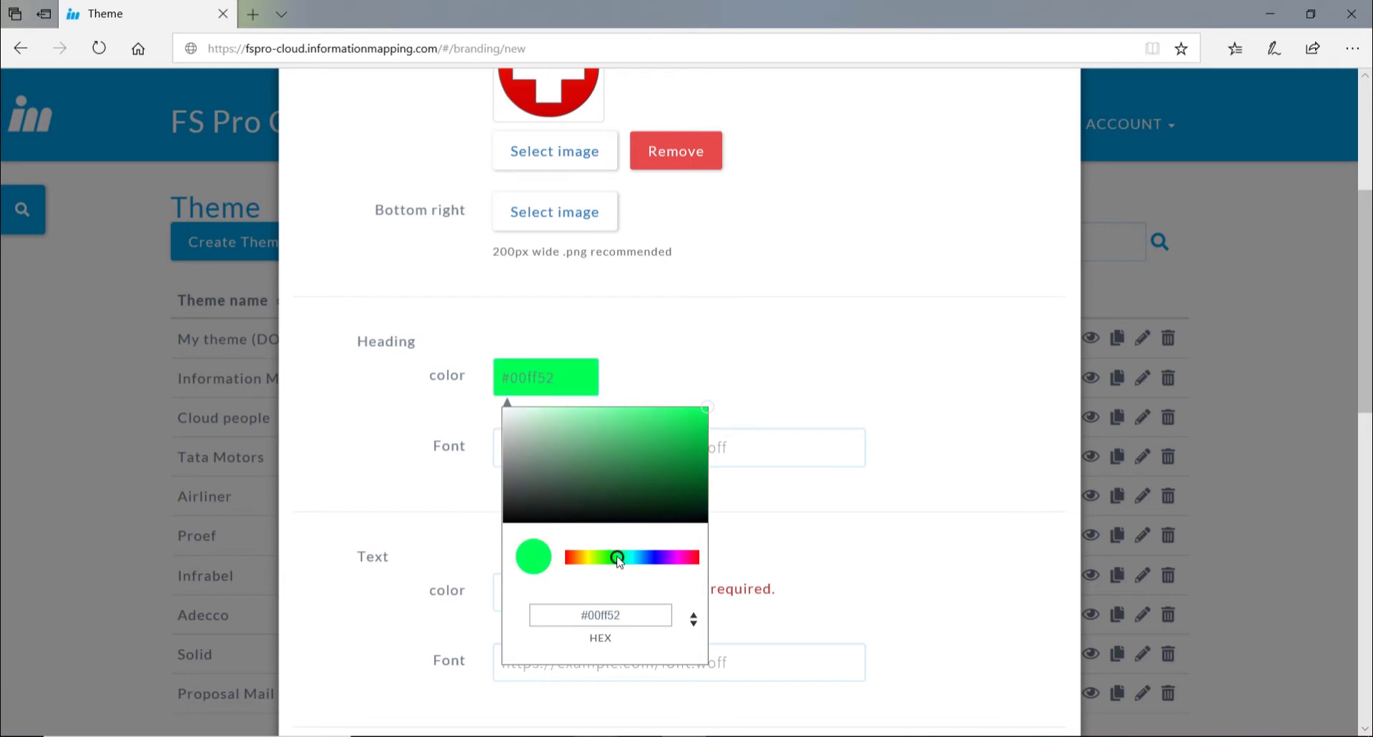
{"action": "left_click", "coordinate": [694, 621]}
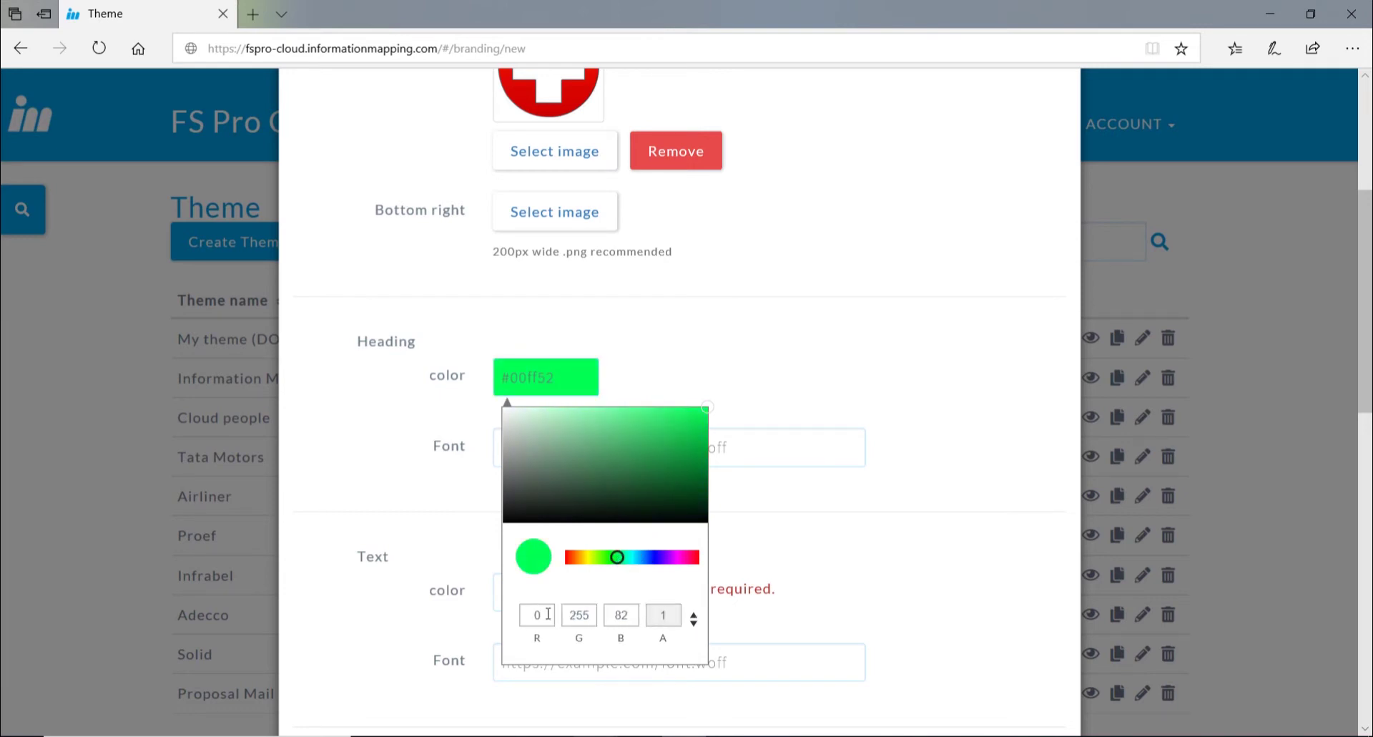
{"action": "left_click_drag", "start_coordinate": [546, 613], "coordinate": [528, 609]}
{"action": "type", "text": "214"}
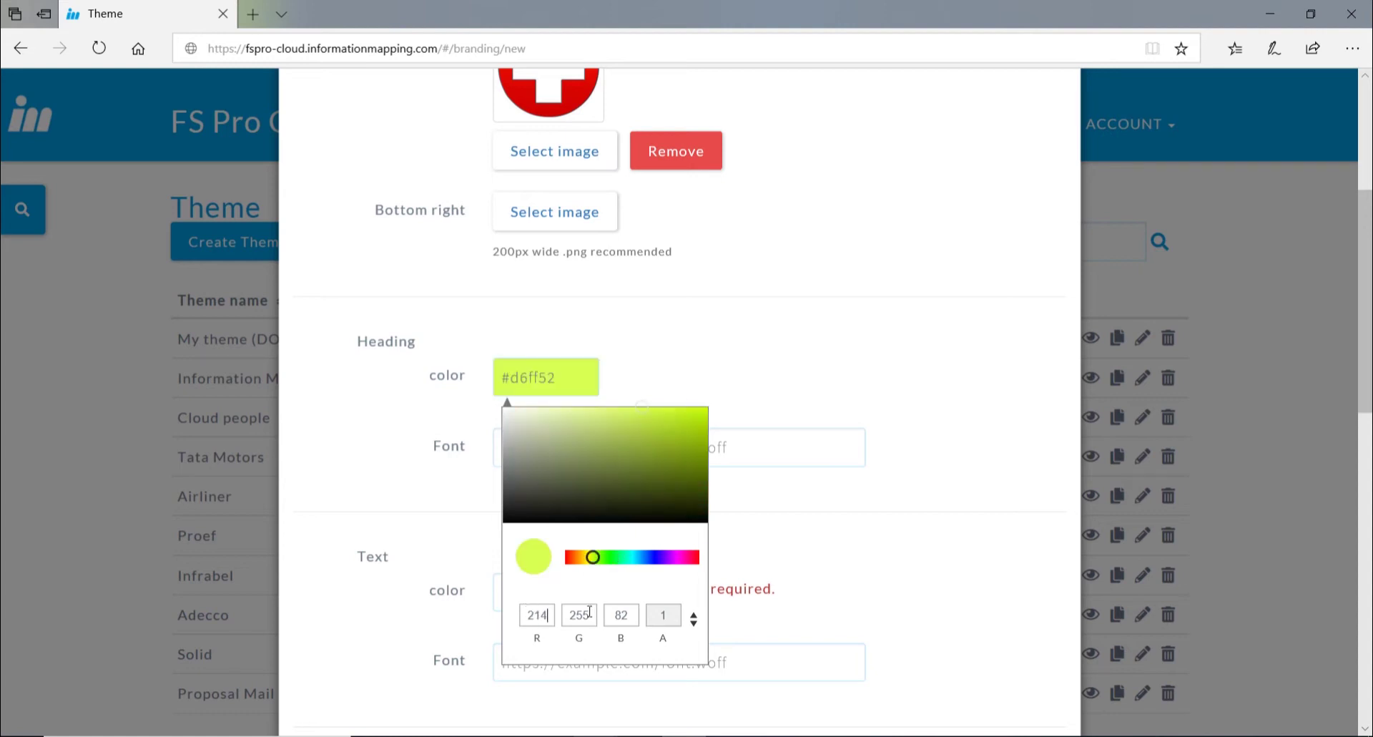
{"action": "double_click", "coordinate": [592, 613]}
{"action": "type", "text": "24"}
{"action": "left_click_drag", "start_coordinate": [632, 614], "coordinate": [607, 614]}
{"action": "type", "text": "4"}
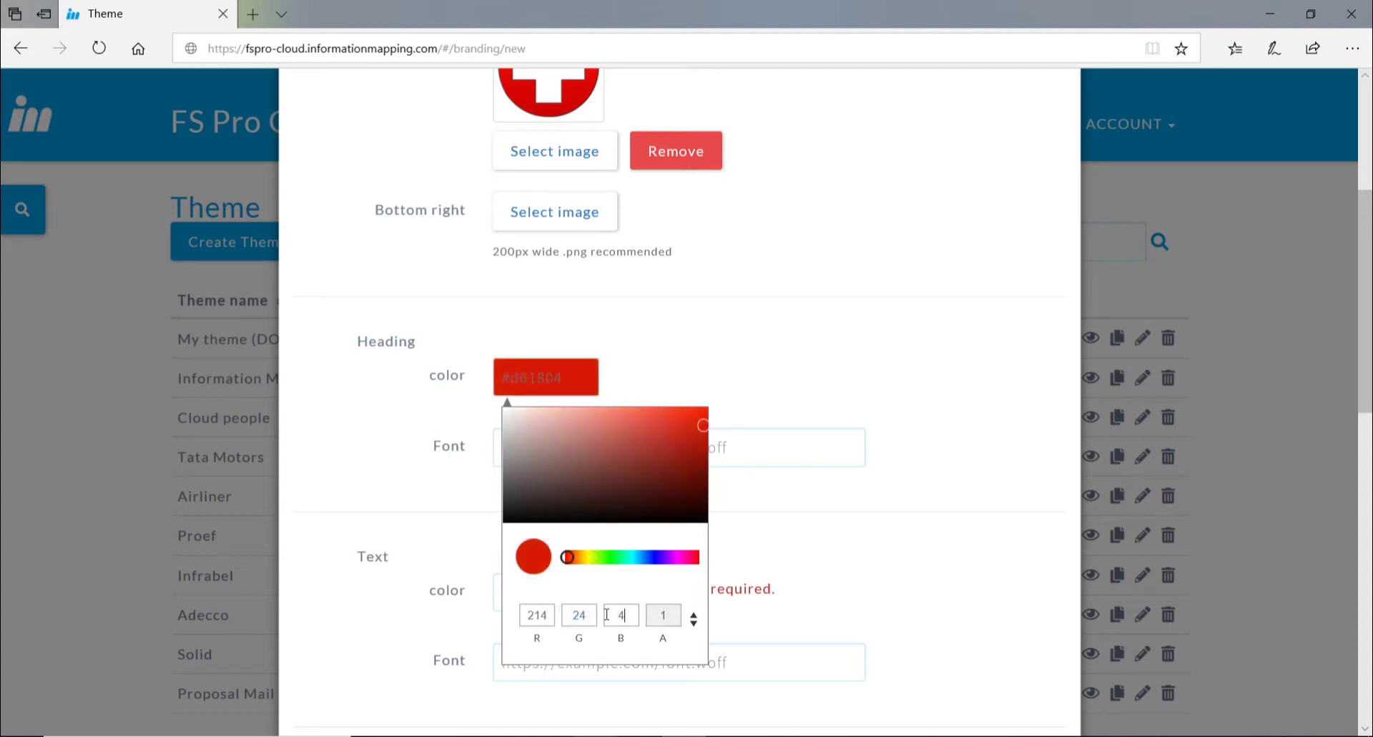
{"action": "left_click", "coordinate": [779, 595]}
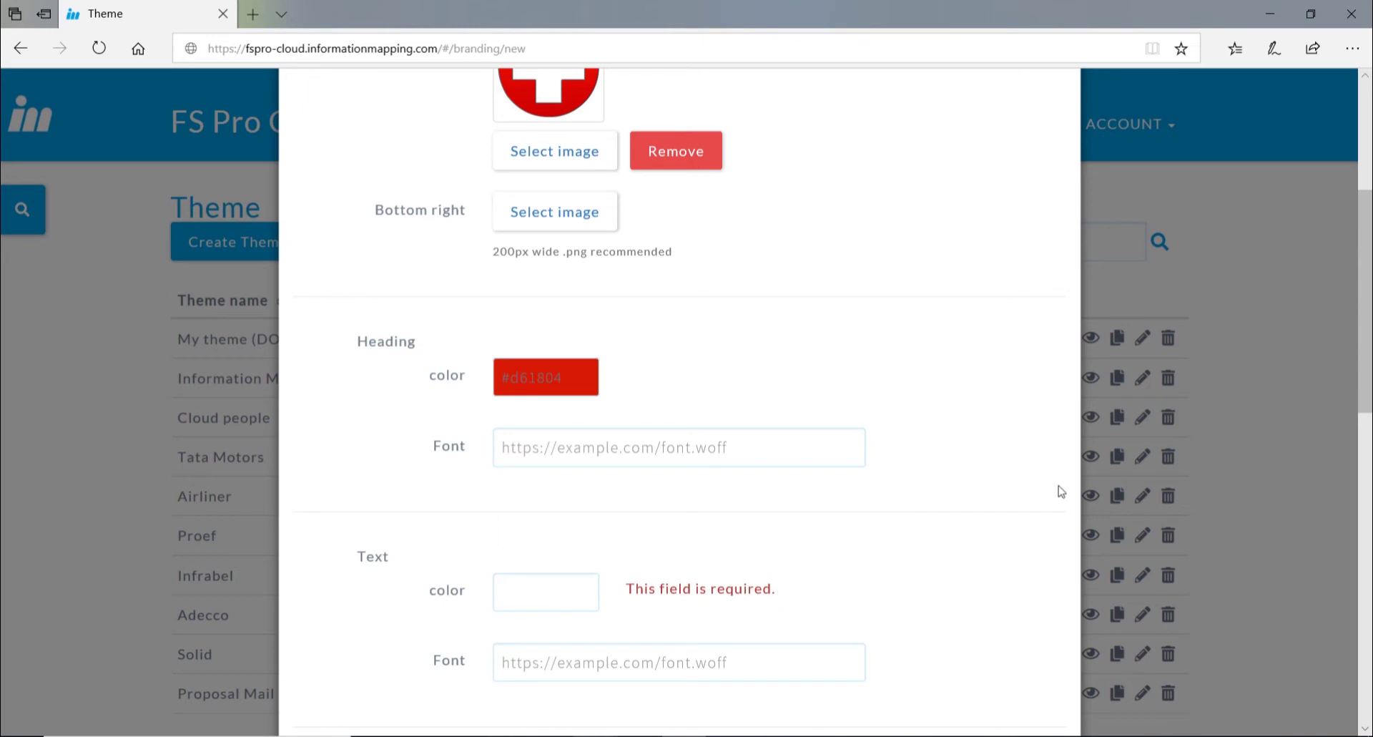
- Set the theme's text color to near-black #0d0d0d
{"action": "left_click_drag", "start_coordinate": [1364, 363], "coordinate": [1362, 438]}
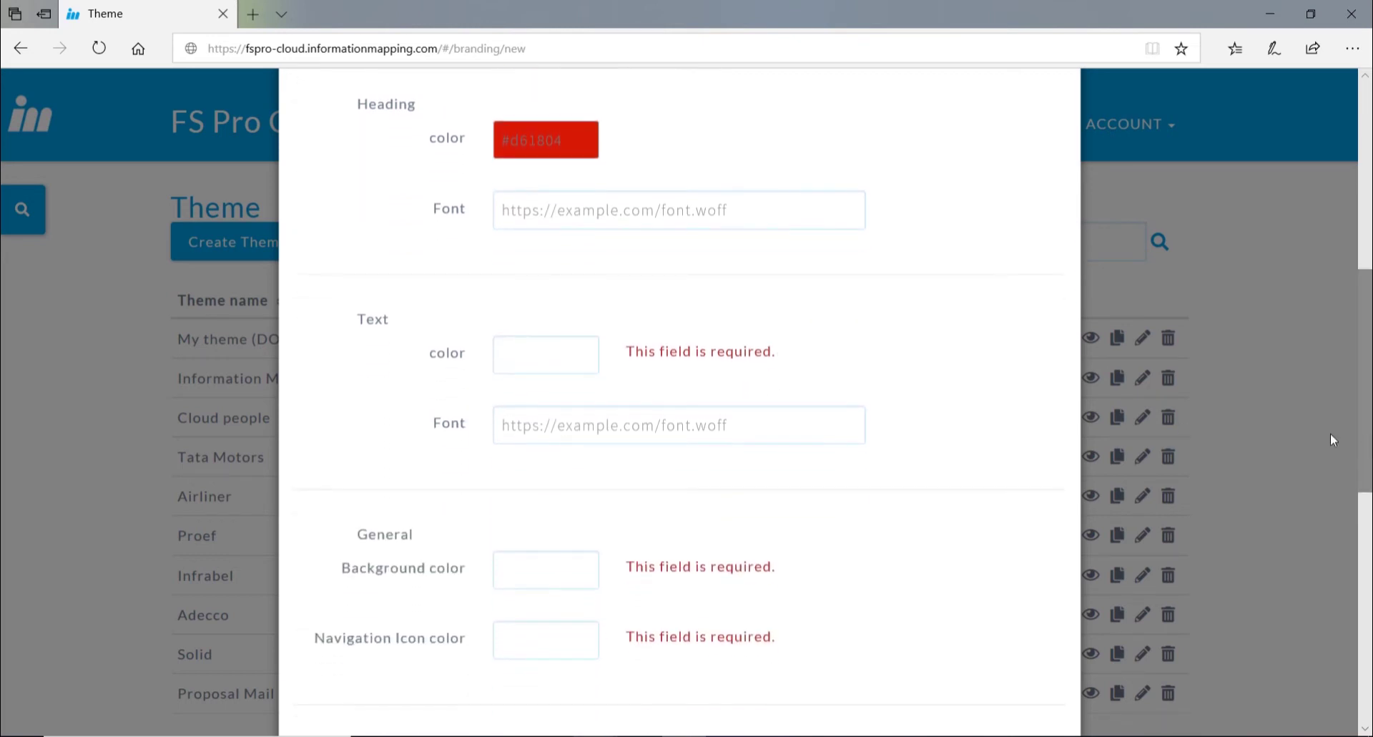
{"action": "left_click", "coordinate": [550, 359]}
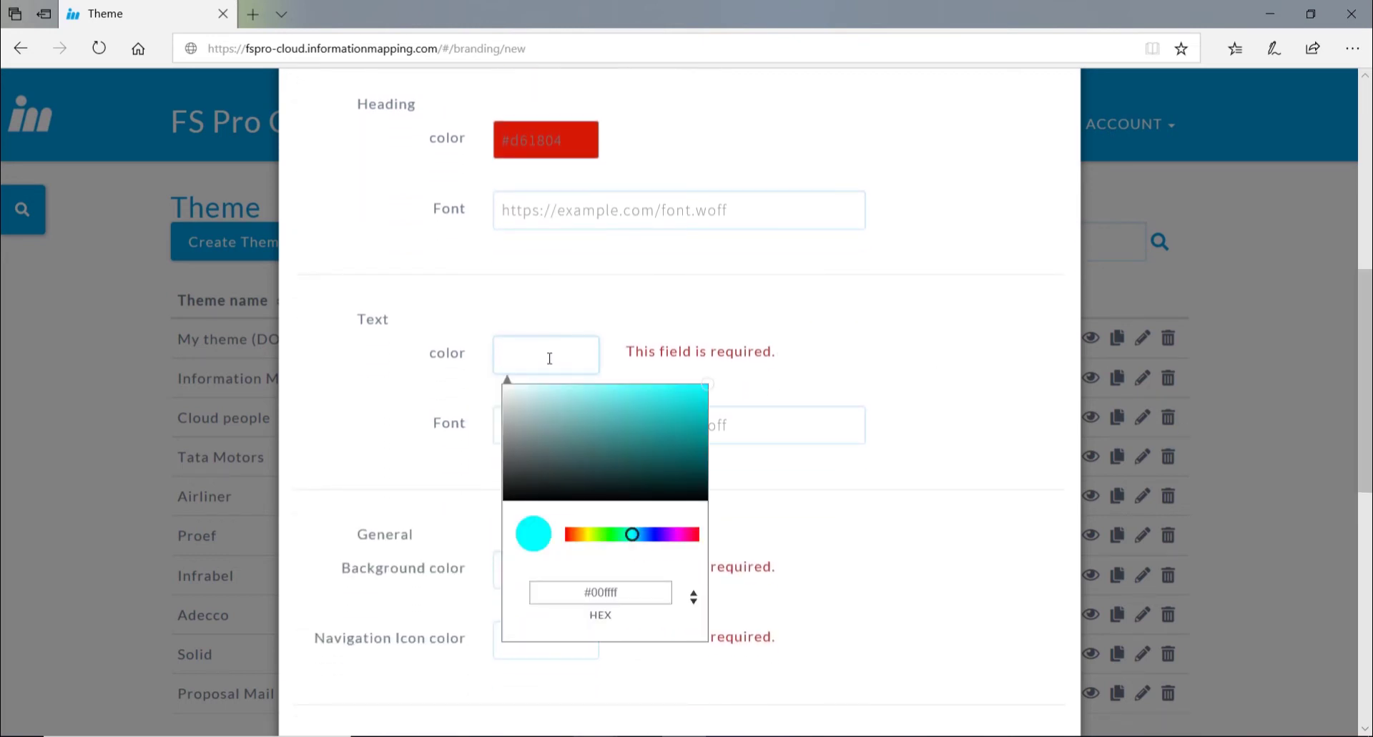
{"action": "left_click", "coordinate": [693, 597]}
{"action": "left_click", "coordinate": [843, 586]}
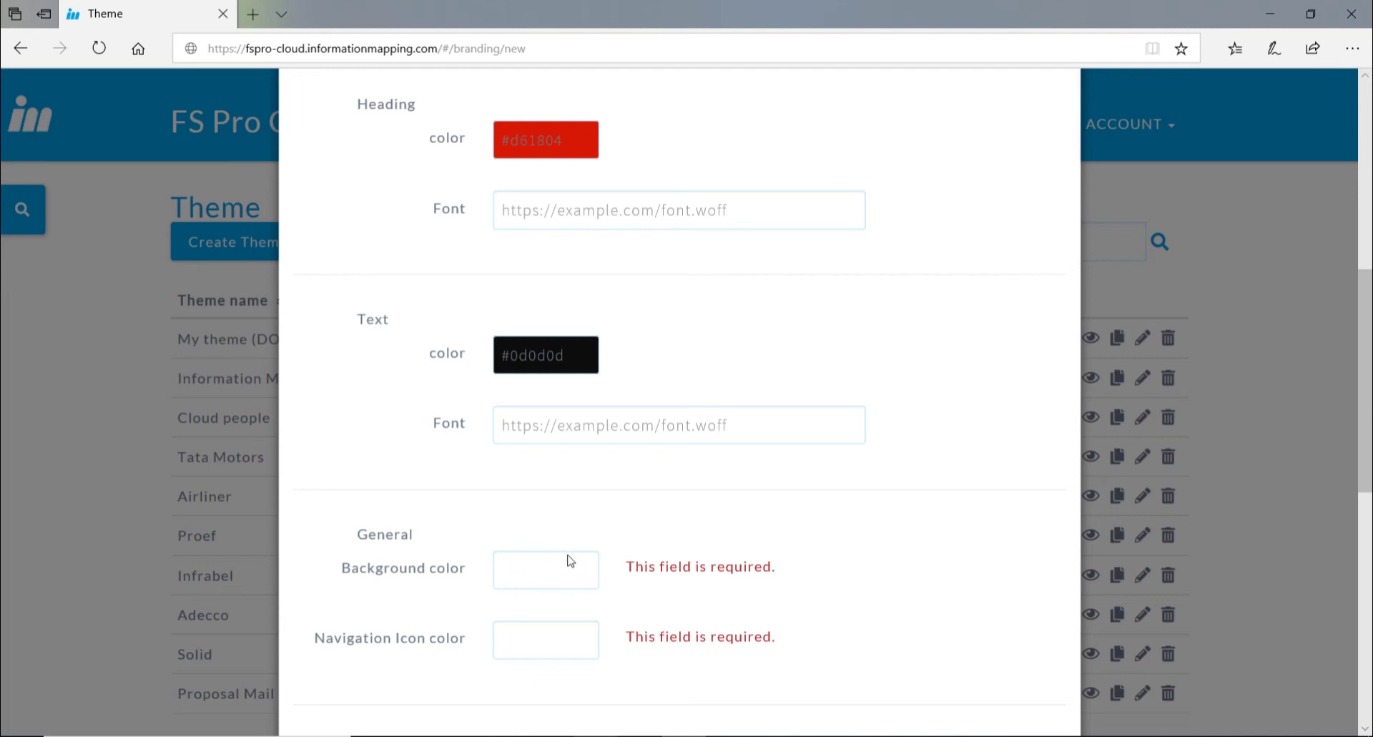
- Set the theme's general background color to light gray with RGB values 242, 242, 242
{"action": "left_click_drag", "start_coordinate": [1365, 416], "coordinate": [1365, 507]}
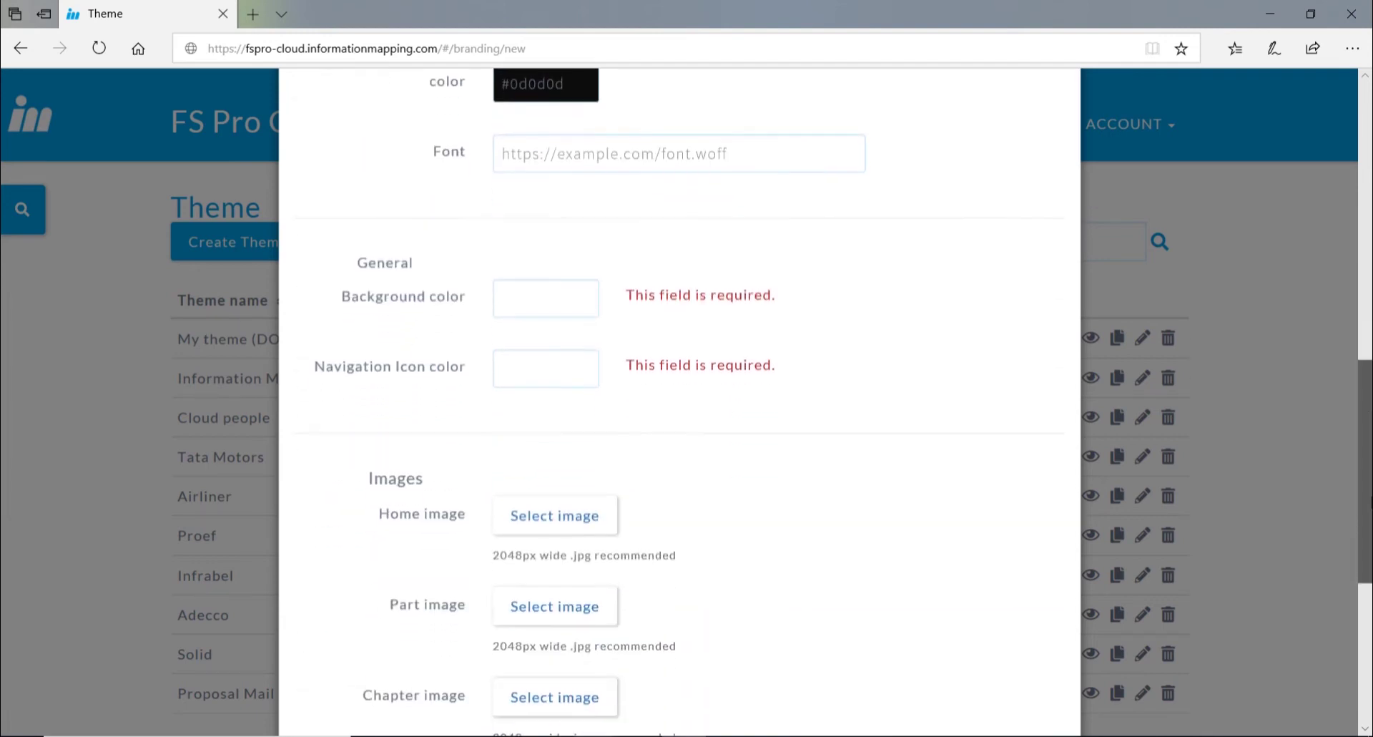
{"action": "left_click", "coordinate": [562, 307]}
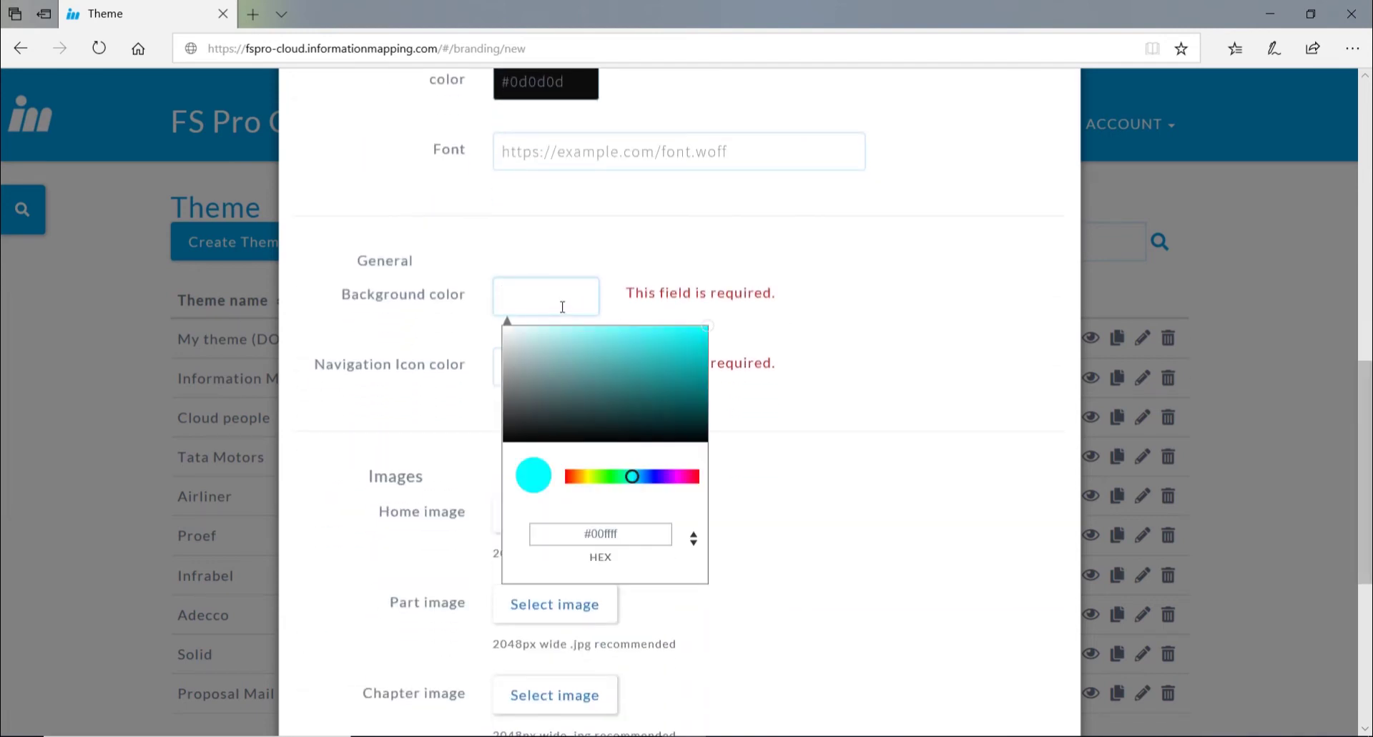
{"action": "left_click", "coordinate": [607, 534]}
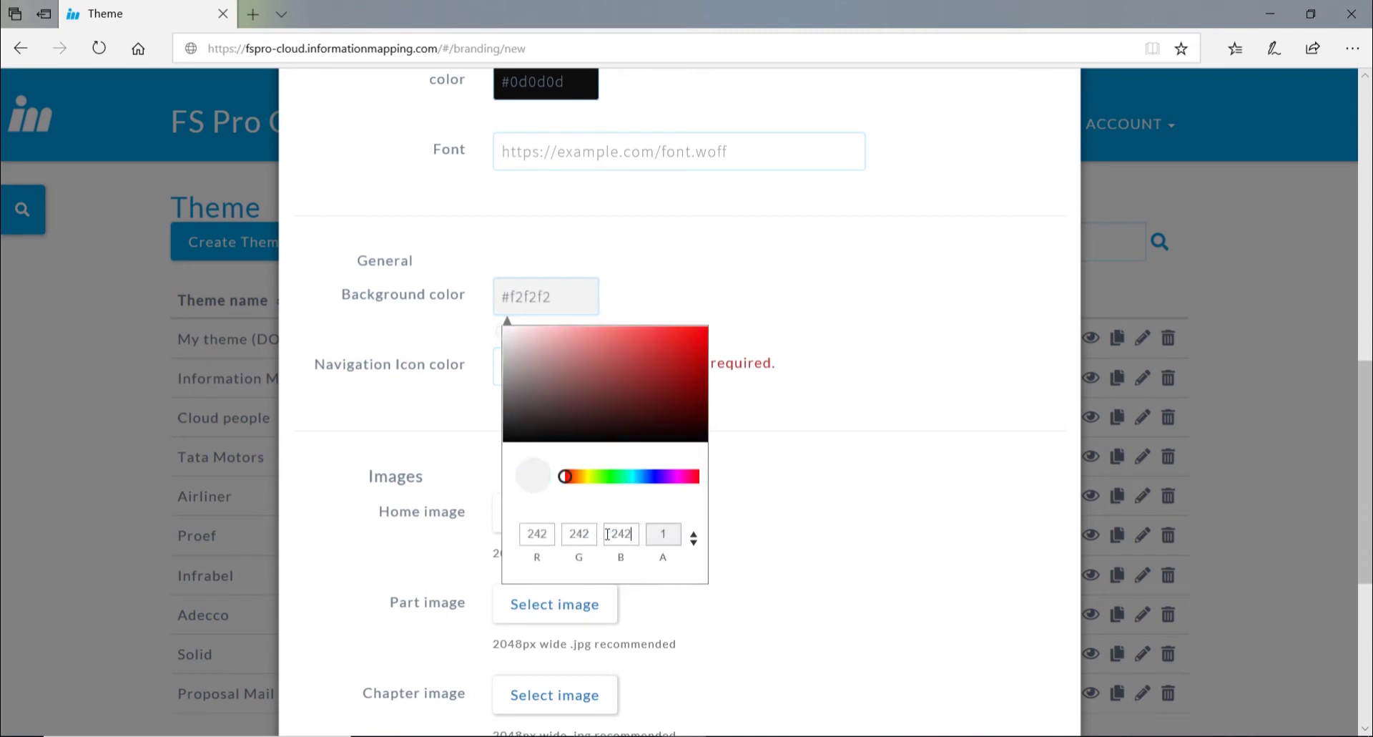
{"action": "left_click", "coordinate": [823, 565]}
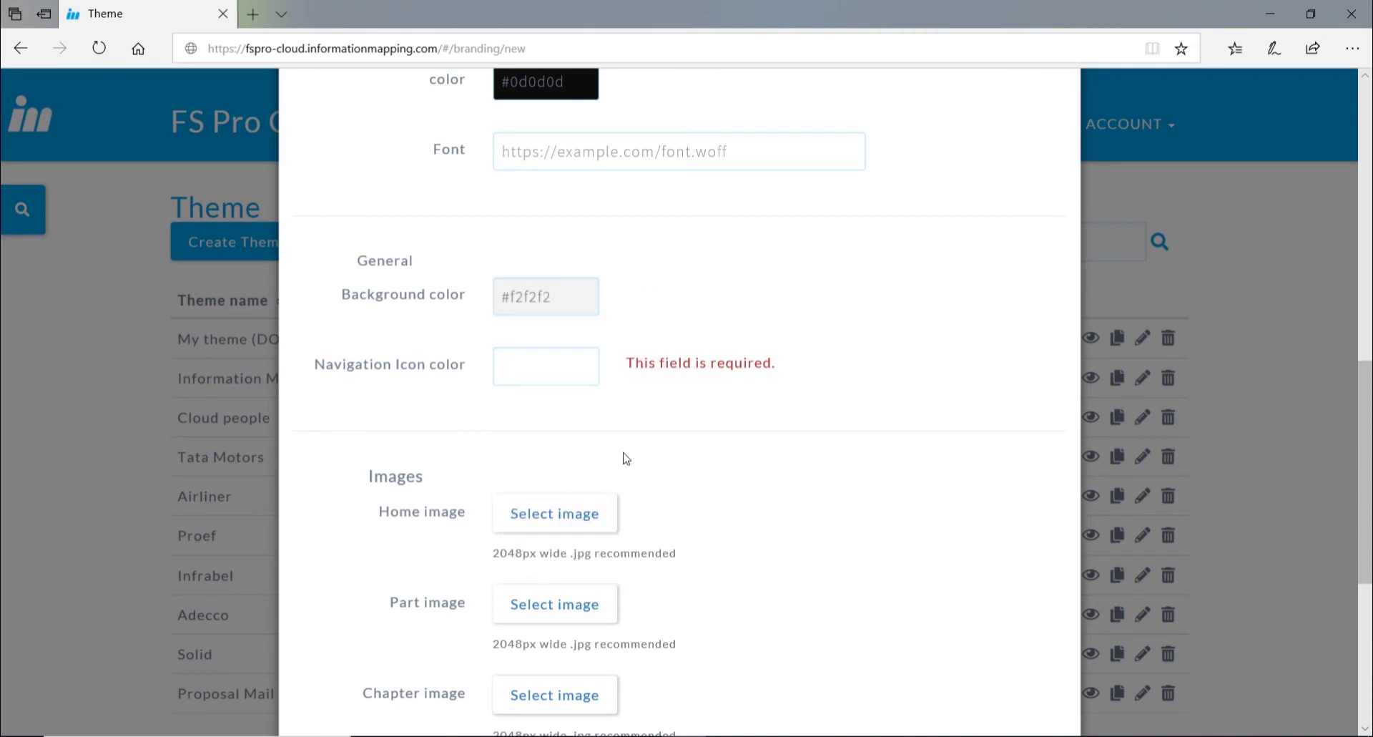
- Set the navigation icon color to blue #0007ff by giving the green channel a value of 7
{"action": "left_click", "coordinate": [518, 364]}
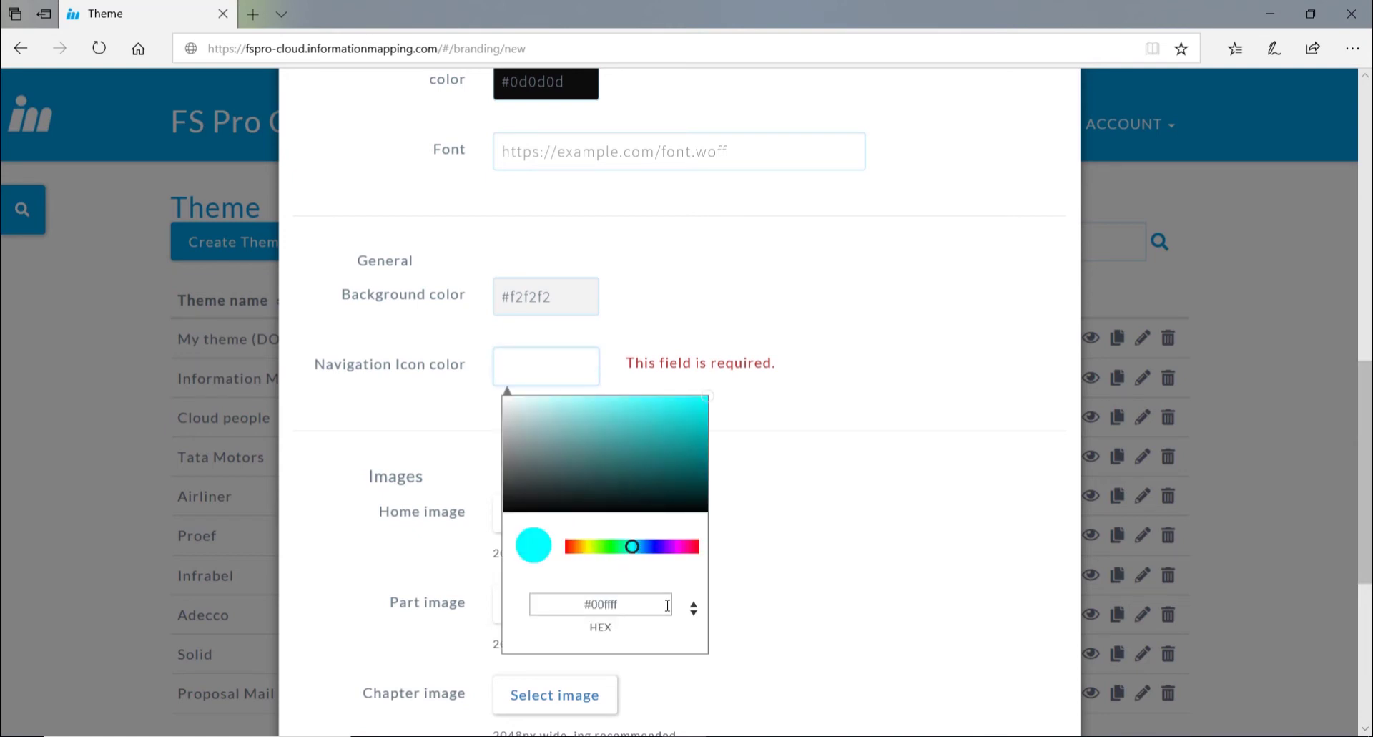
{"action": "left_click", "coordinate": [693, 607]}
{"action": "double_click", "coordinate": [579, 605]}
{"action": "type", "text": "7"}
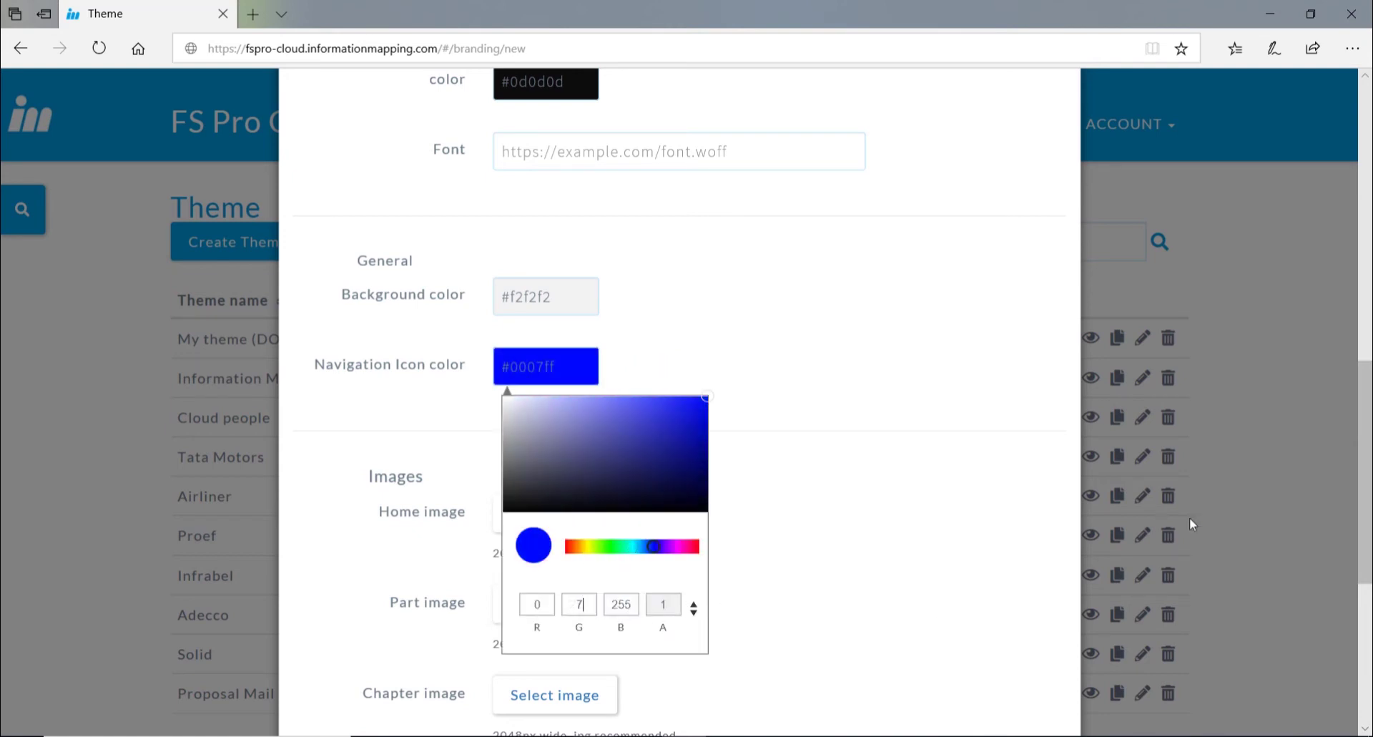
- Upload the "Home" picture from the Publish_Cloud_Themes folder as the theme's home image
{"action": "left_click_drag", "start_coordinate": [1360, 463], "coordinate": [1363, 538]}
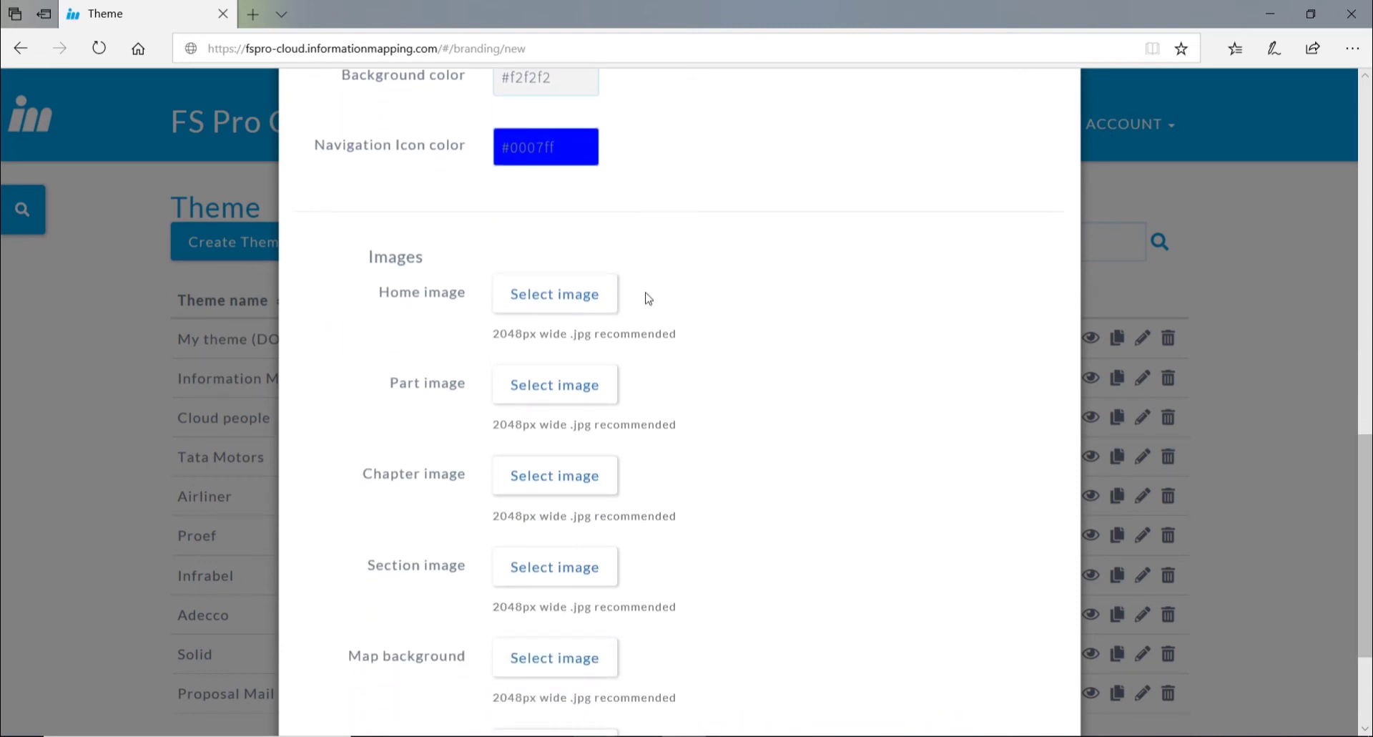
{"action": "left_click", "coordinate": [556, 296]}
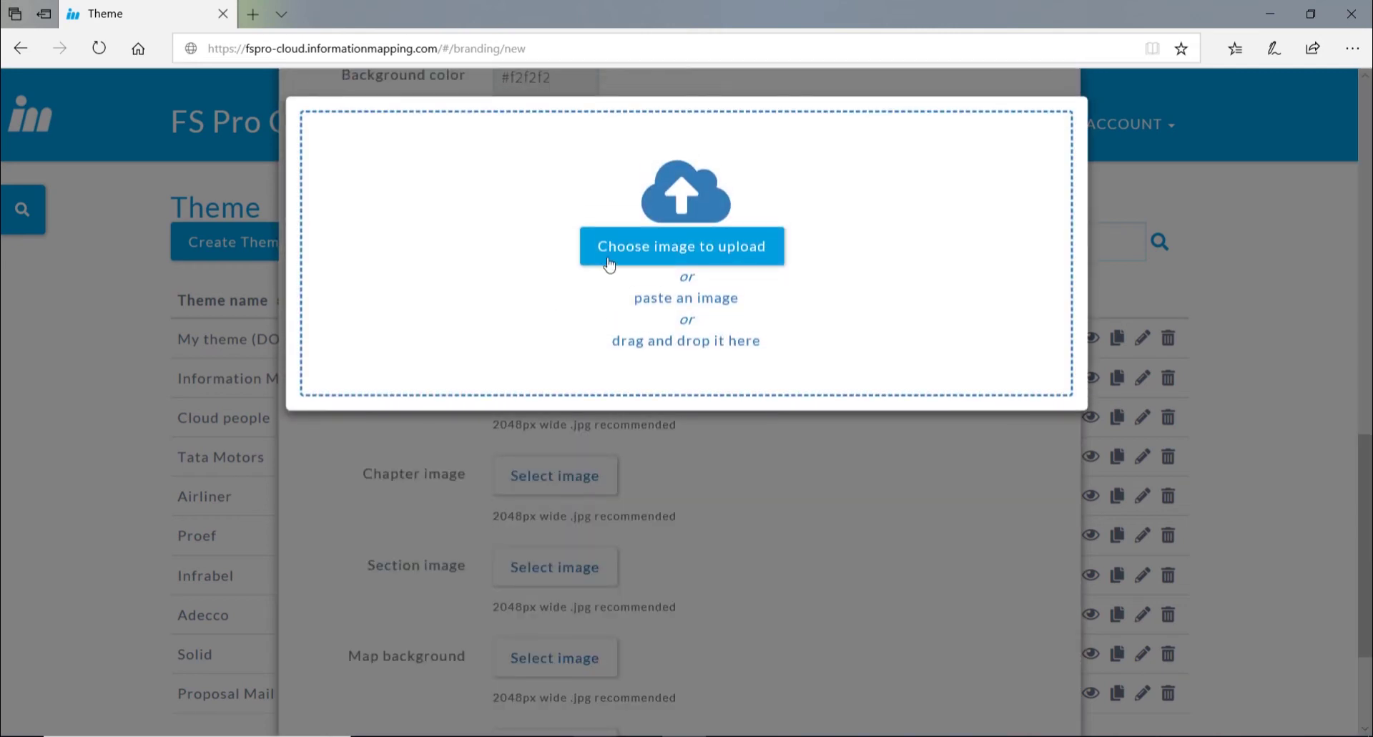
{"action": "left_click", "coordinate": [685, 245]}
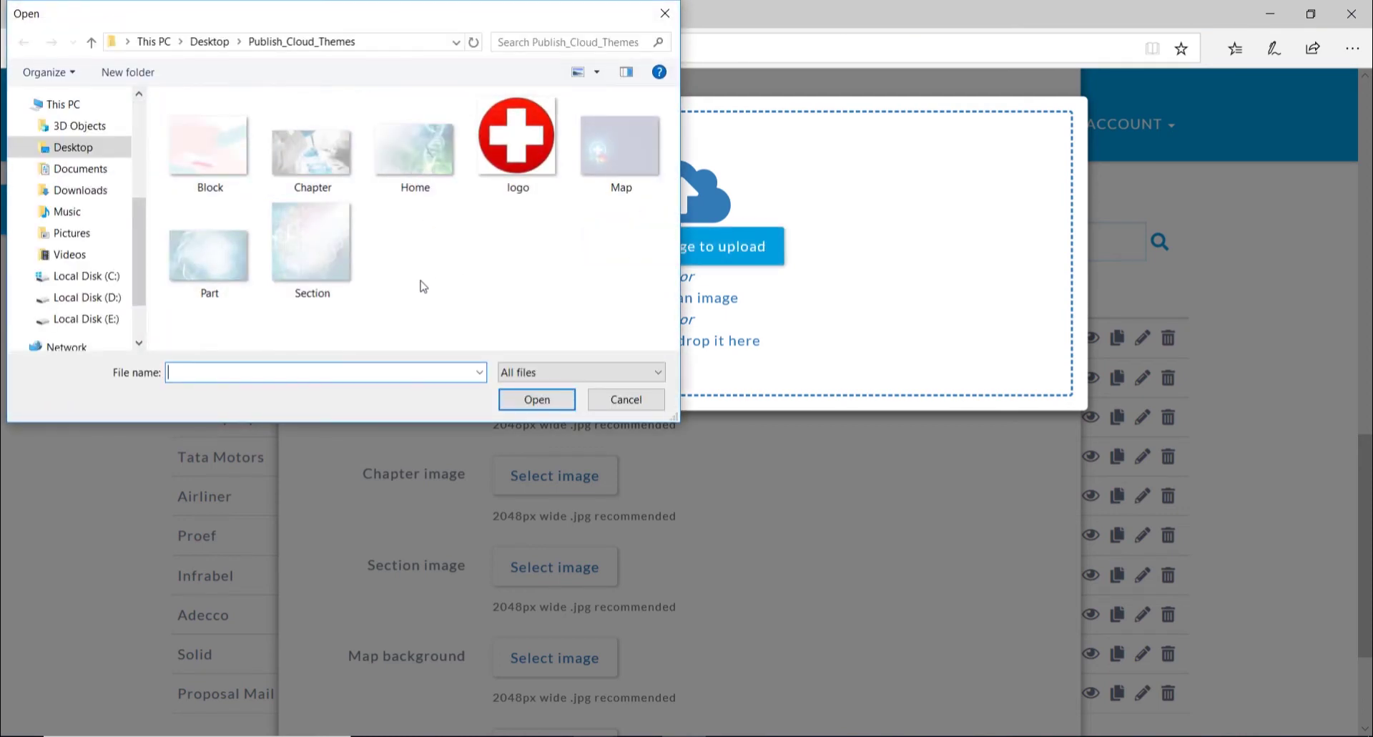
{"action": "left_click", "coordinate": [426, 165]}
{"action": "left_click", "coordinate": [532, 405]}
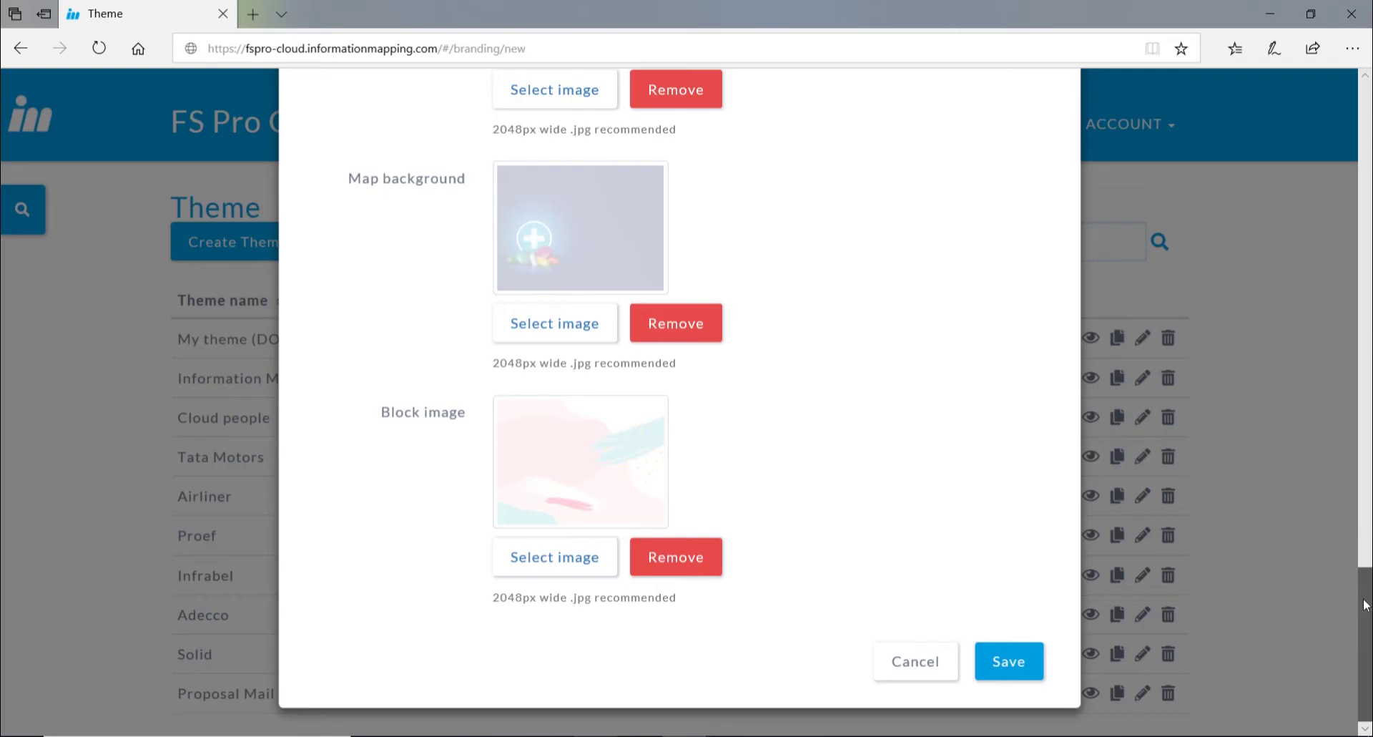
- Save the completed First Aid theme with its section, map and block images
{"action": "left_click_drag", "start_coordinate": [1367, 654], "coordinate": [1368, 604]}
{"action": "left_click", "coordinate": [1021, 667]}
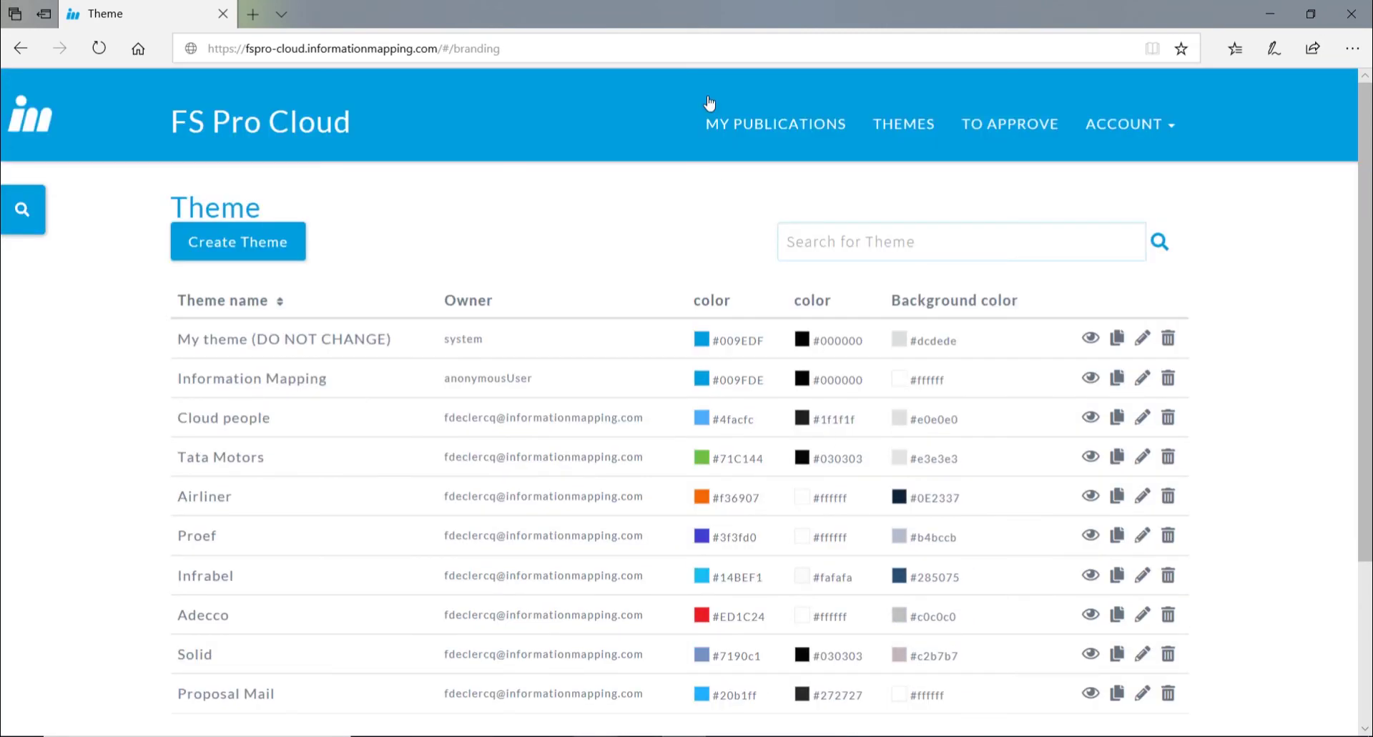
- Go to My Publications and expand the first personal folder to find the First Aid - Premium publication
{"action": "left_click", "coordinate": [765, 129]}
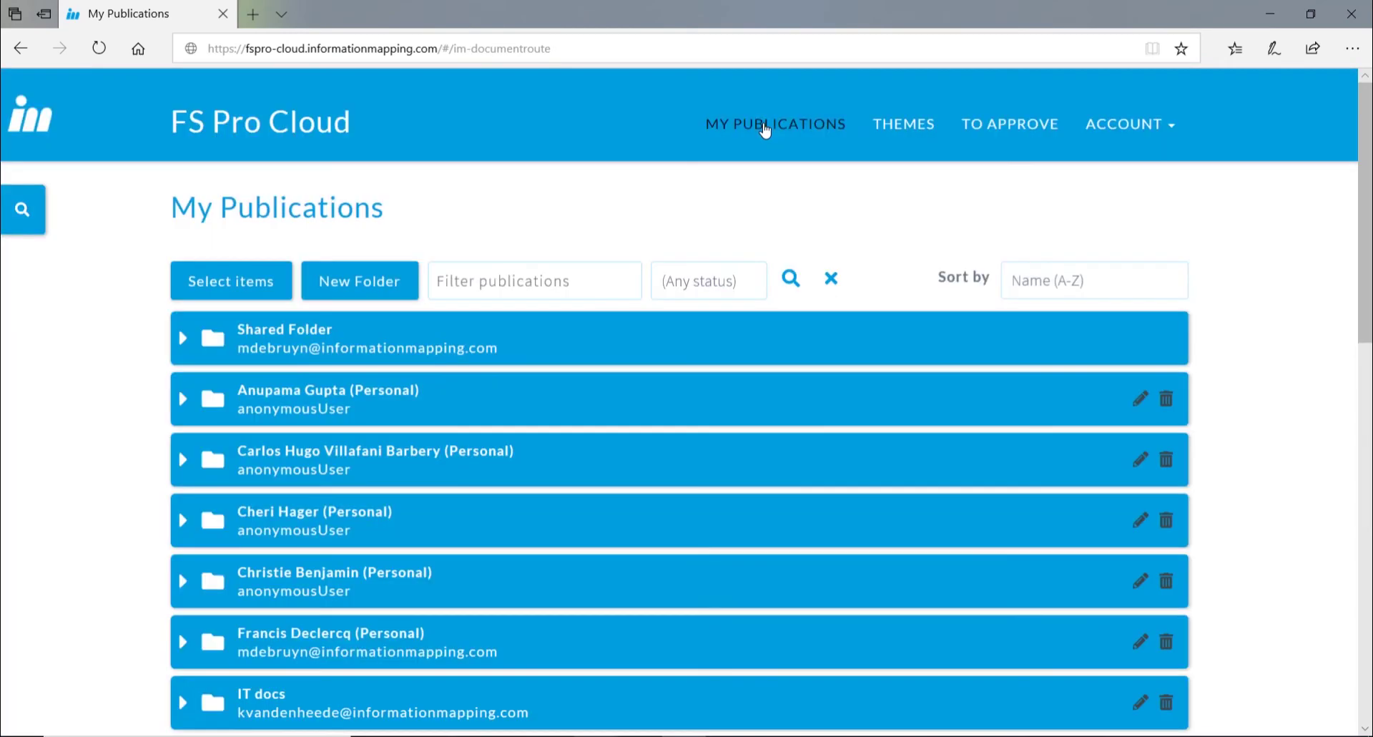
{"action": "left_click", "coordinate": [191, 405]}
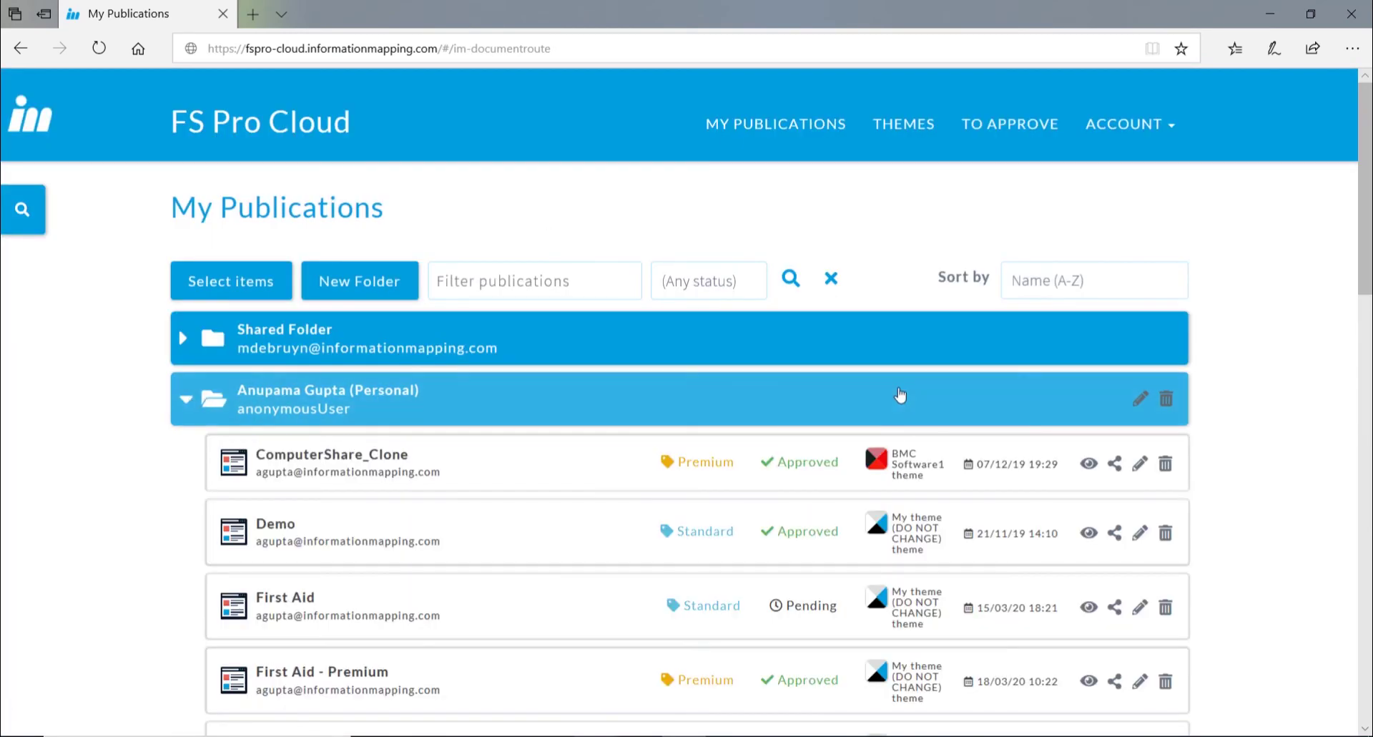
{"action": "scroll", "coordinate": [1365, 308], "scroll_direction": "down", "scroll_amount": 1}
{"action": "scroll", "coordinate": [1365, 308], "scroll_direction": "down", "scroll_amount": 1}
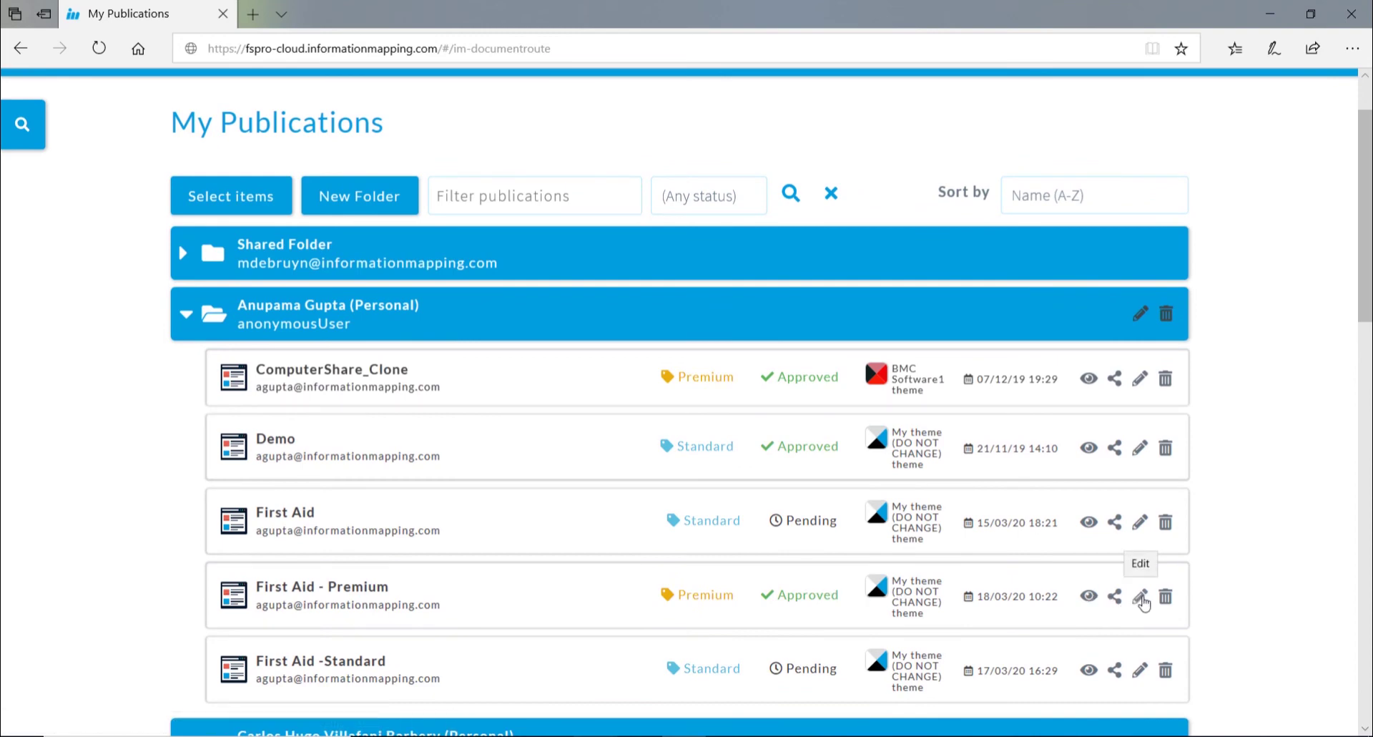
- Assign the First Aid Theme to the First Aid - Premium publication and save the change
{"action": "left_click", "coordinate": [1141, 598]}
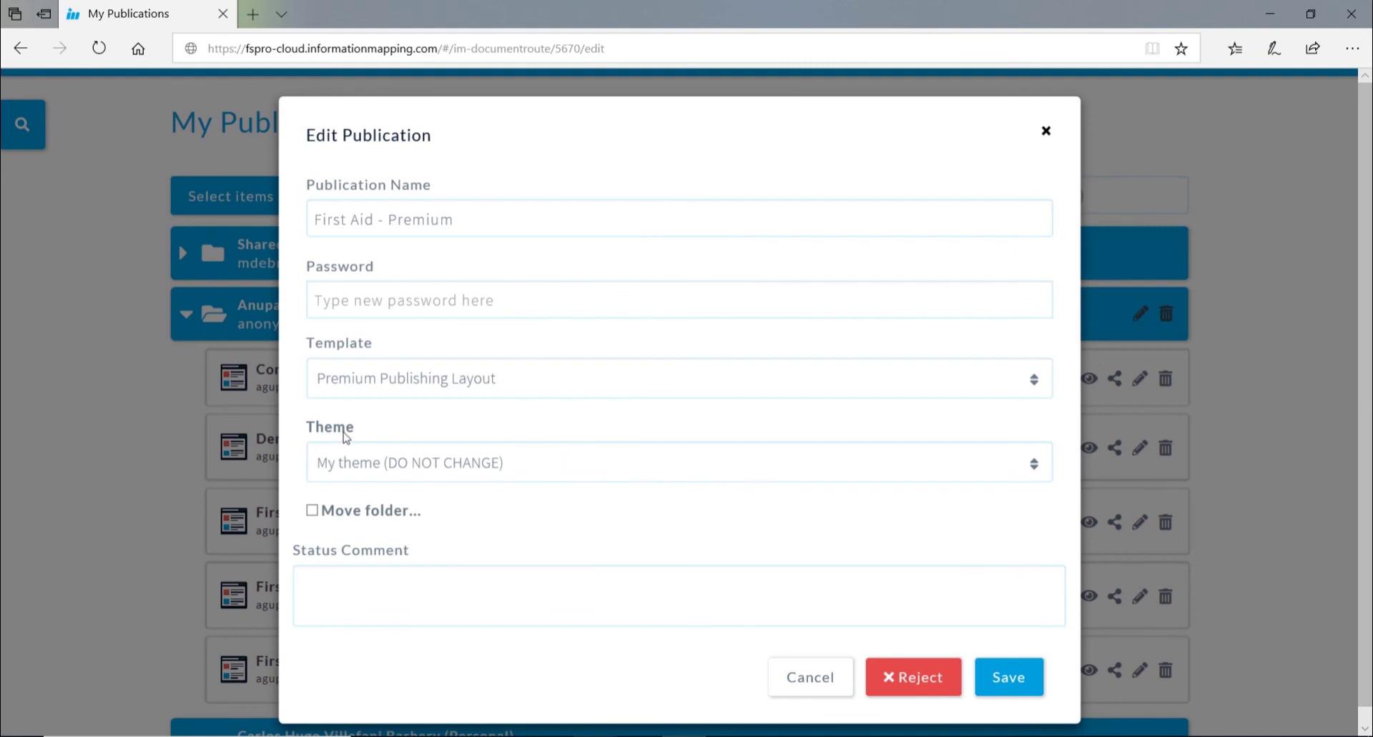
{"action": "left_click", "coordinate": [1036, 469]}
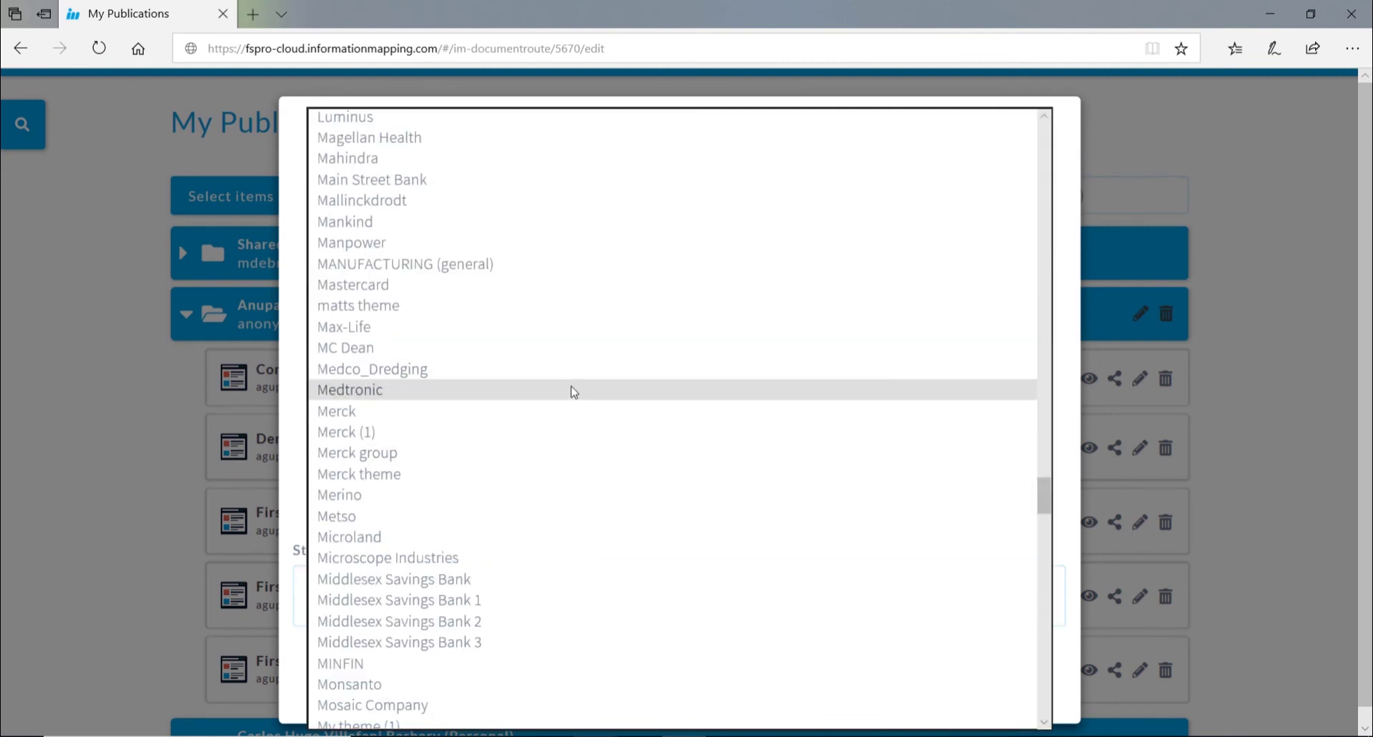
{"action": "key", "text": "f"}
{"action": "left_click", "coordinate": [365, 224]}
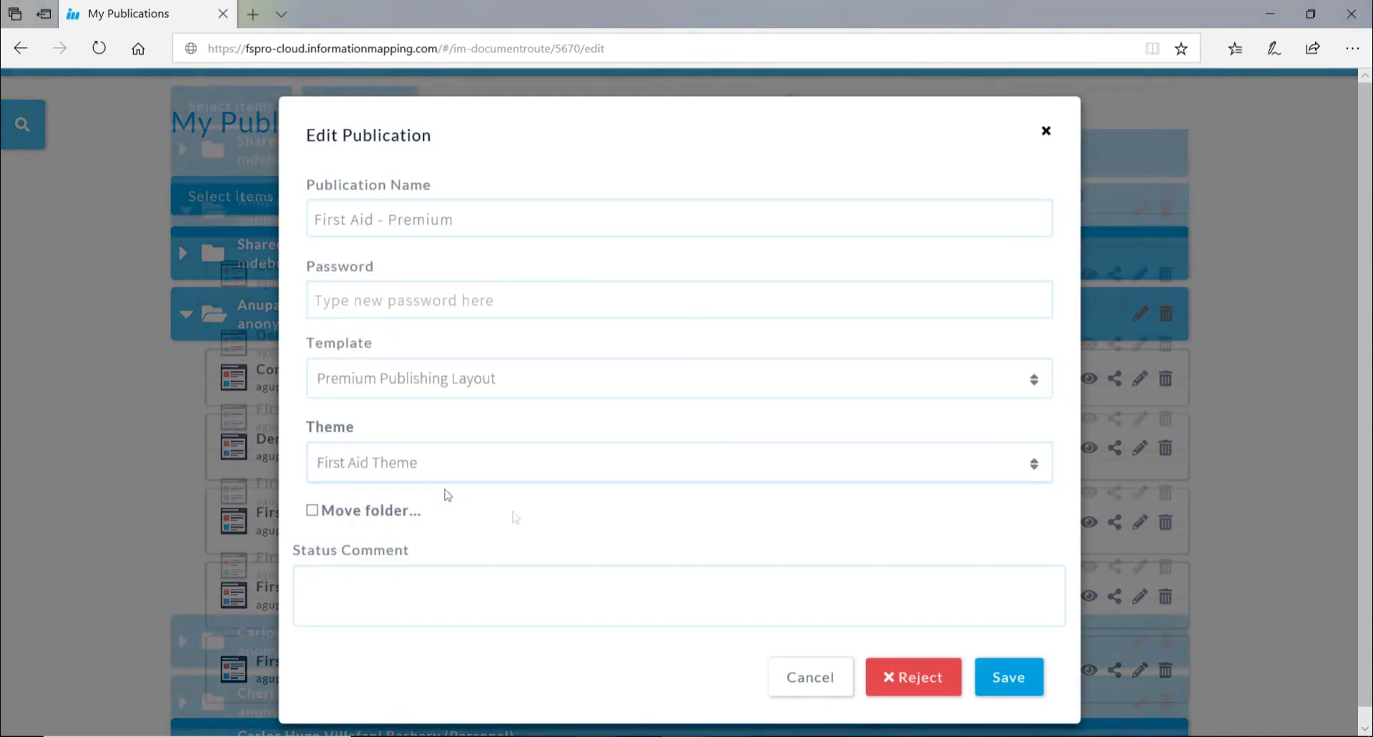
{"action": "scroll", "coordinate": [733, 571], "scroll_direction": "down", "scroll_amount": 2}
{"action": "left_click", "coordinate": [993, 682]}
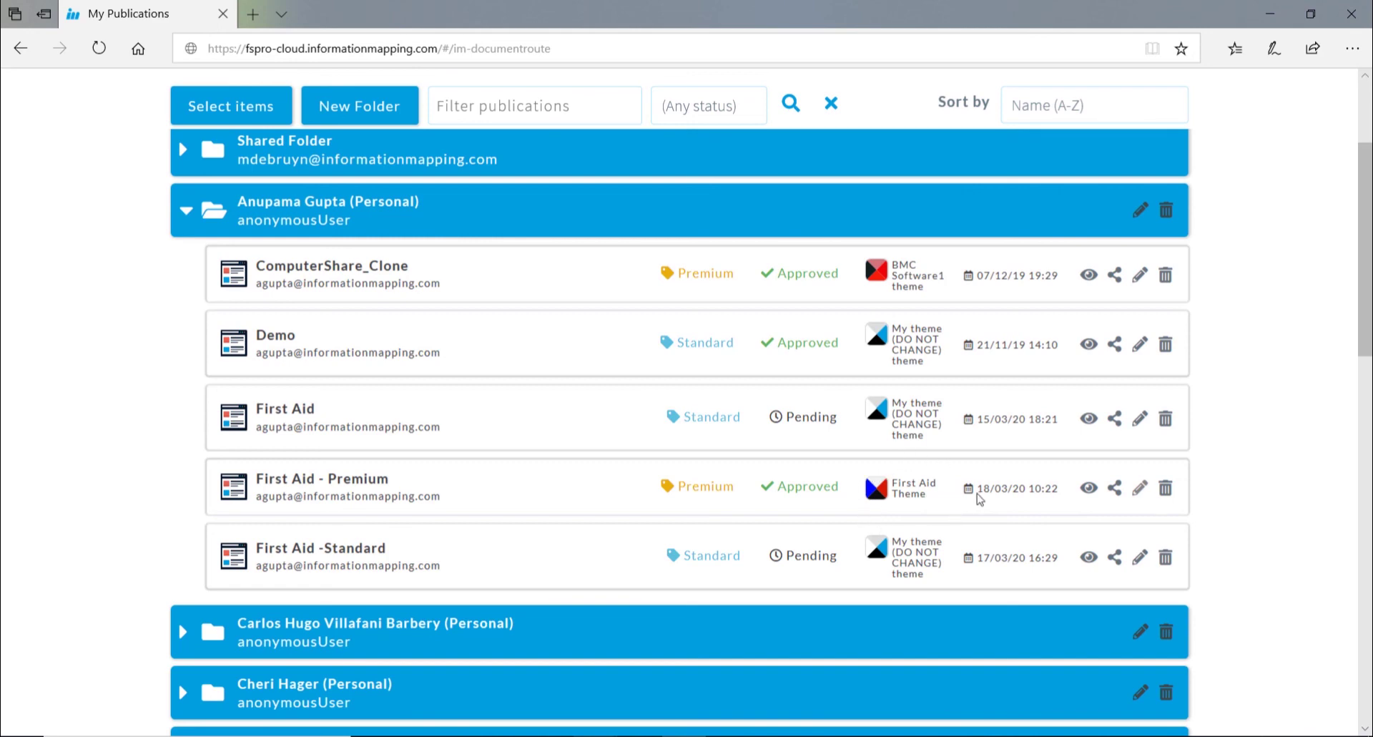
- View the First Aid - Premium publication, checking its Performing the Three Cs section and the Call for help block, and return to the section
{"action": "left_click", "coordinate": [1085, 495]}
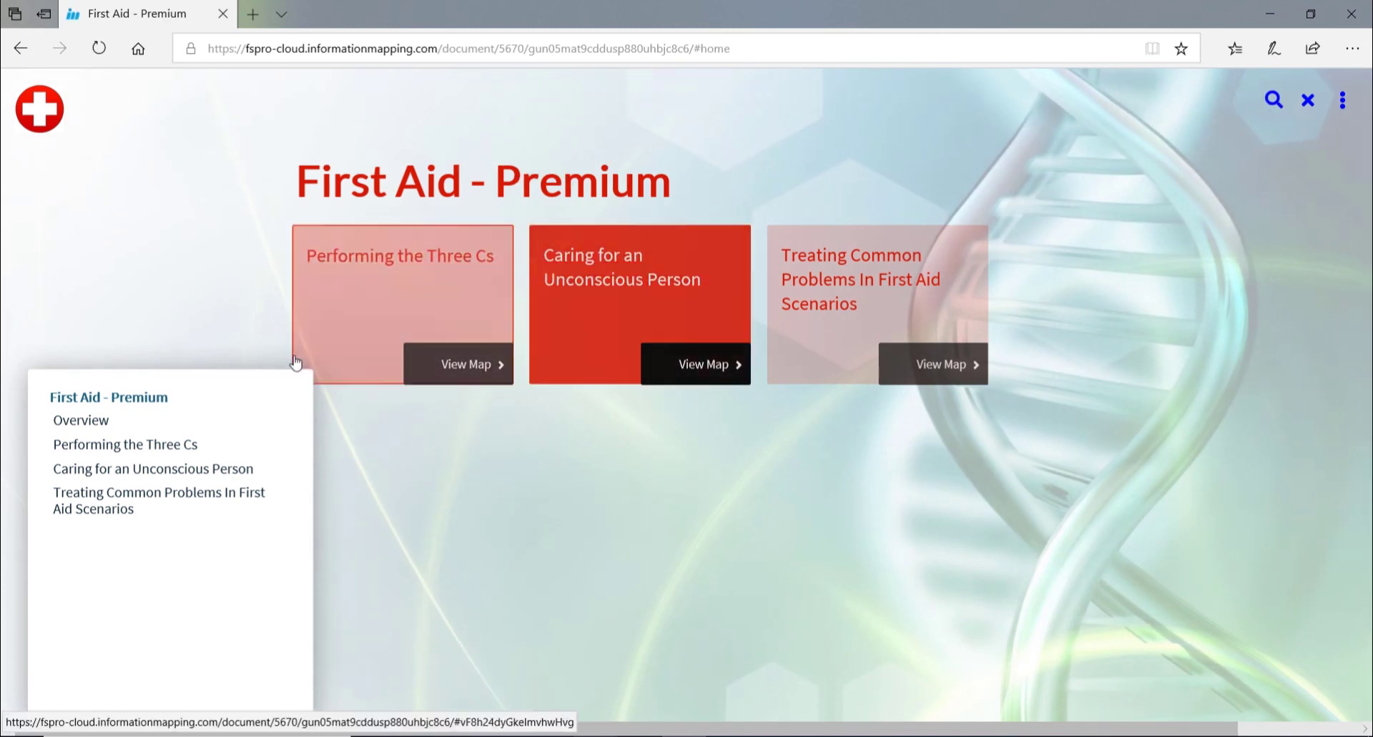
{"action": "left_click", "coordinate": [192, 444]}
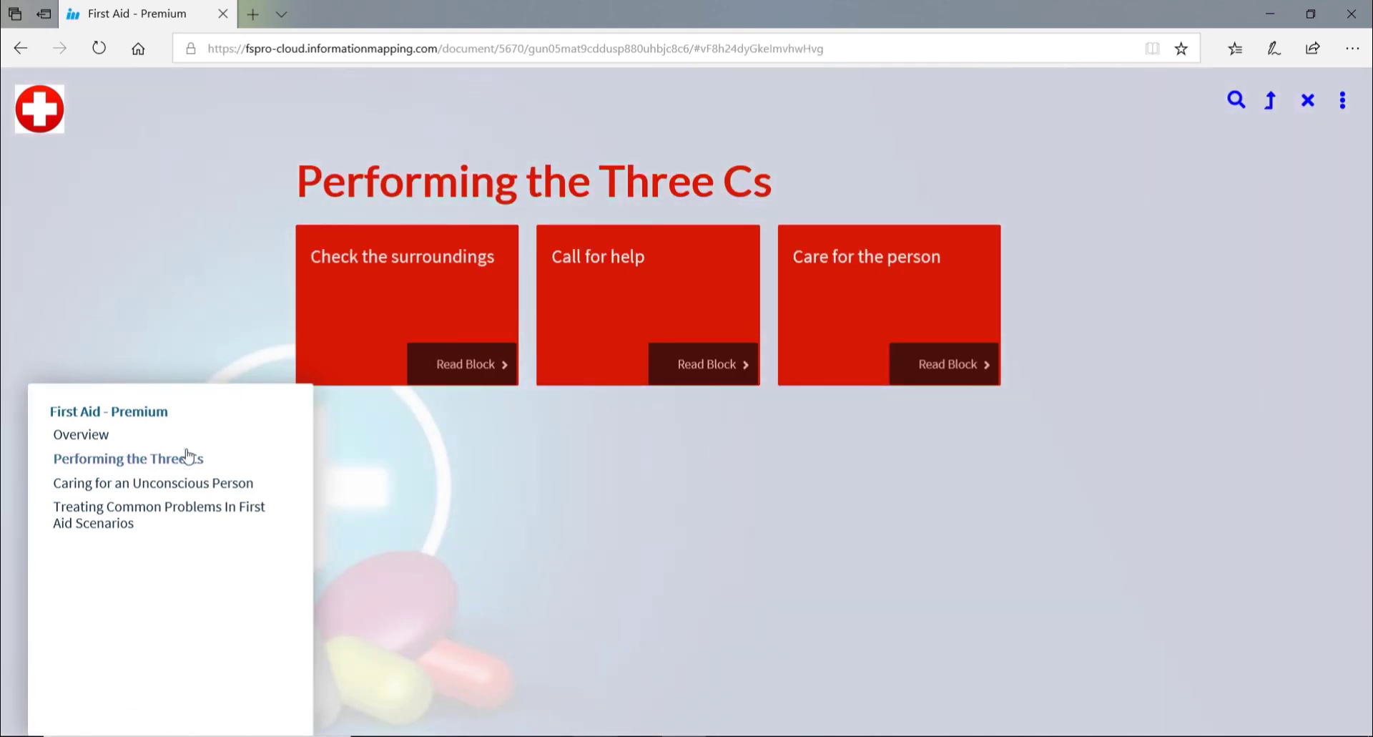
{"action": "left_click", "coordinate": [663, 326]}
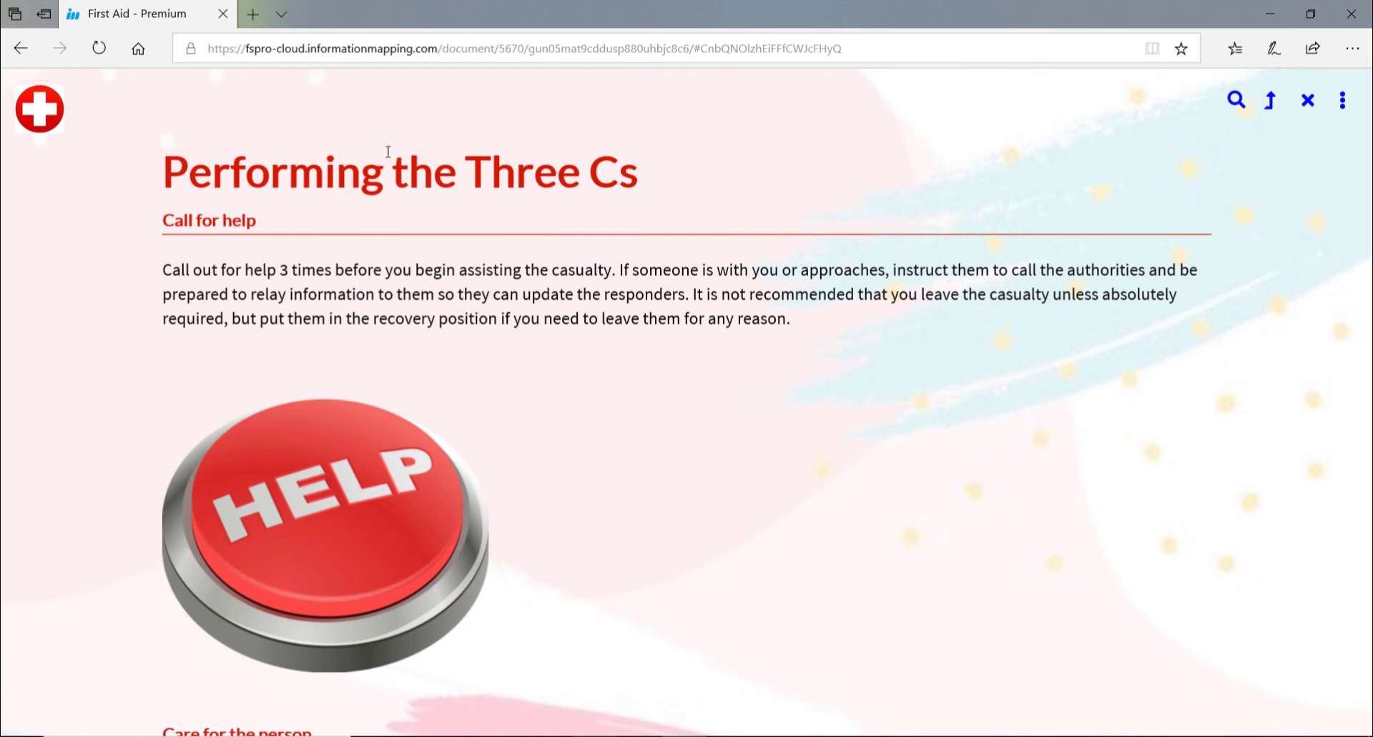
{"action": "left_click", "coordinate": [1270, 100]}
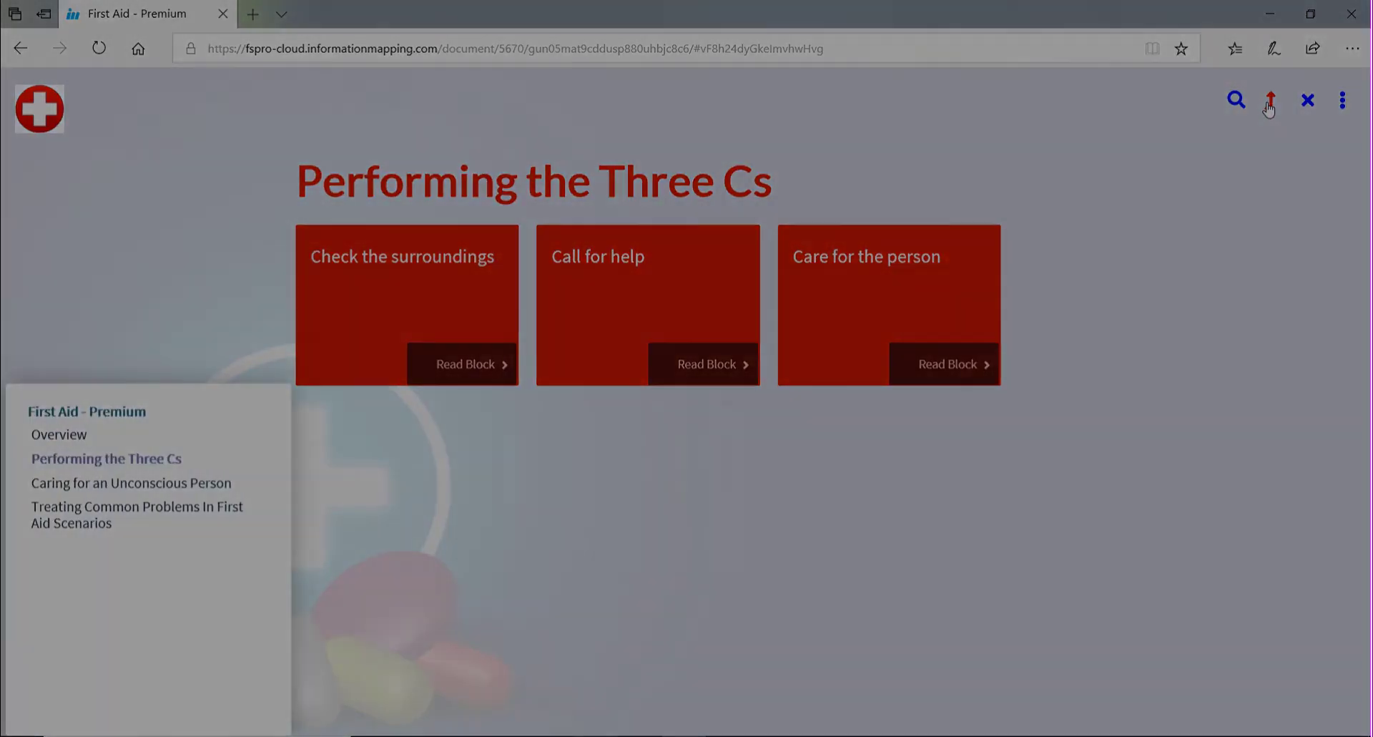